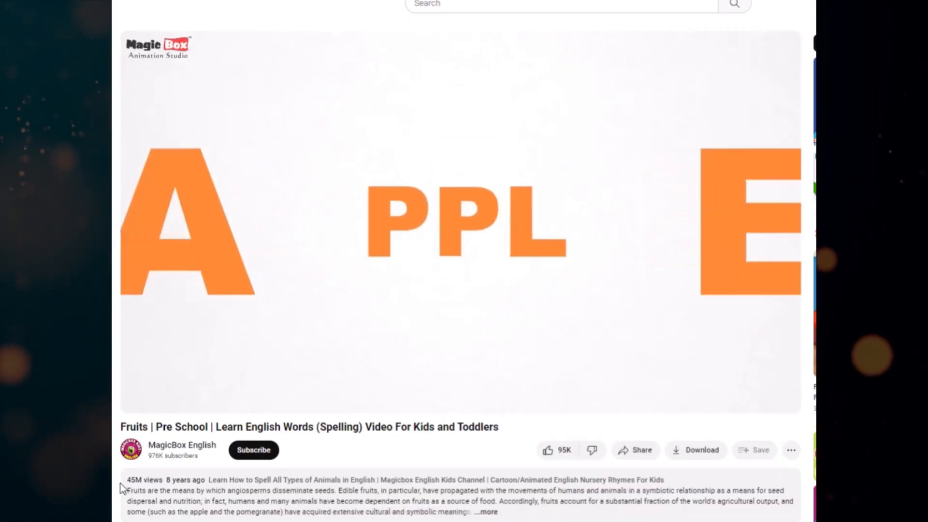
Examine the view count and age of the MagicBox English fruits video and browse the channel's list of videos
{"action": "left_click_drag", "start_coordinate": [128, 478], "coordinate": [206, 481]}
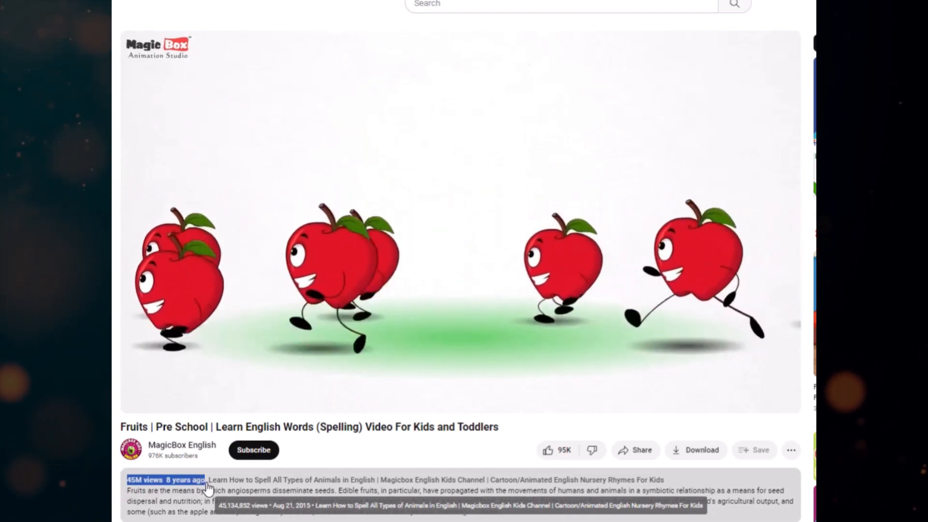
{"action": "left_click_drag", "start_coordinate": [113, 429], "coordinate": [453, 385]}
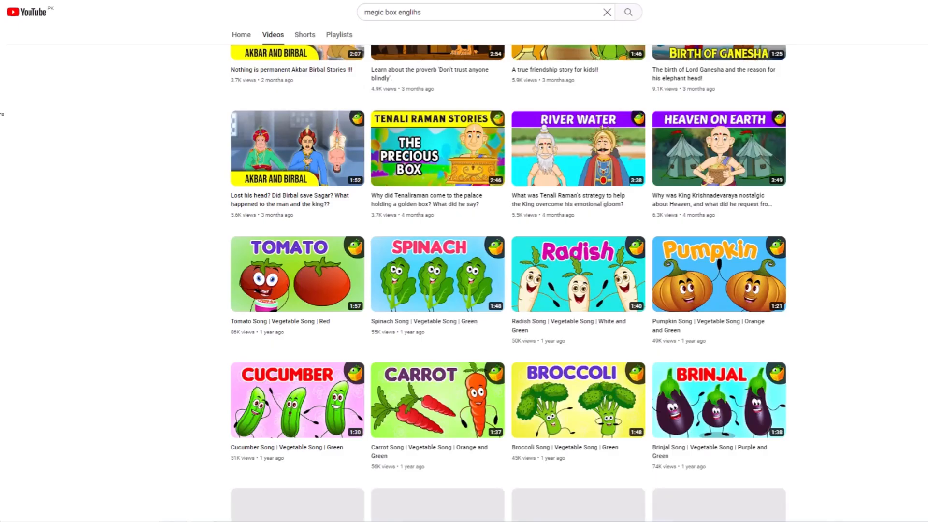
{"action": "scroll", "coordinate": [507, 281], "scroll_direction": "down", "scroll_amount": 10}
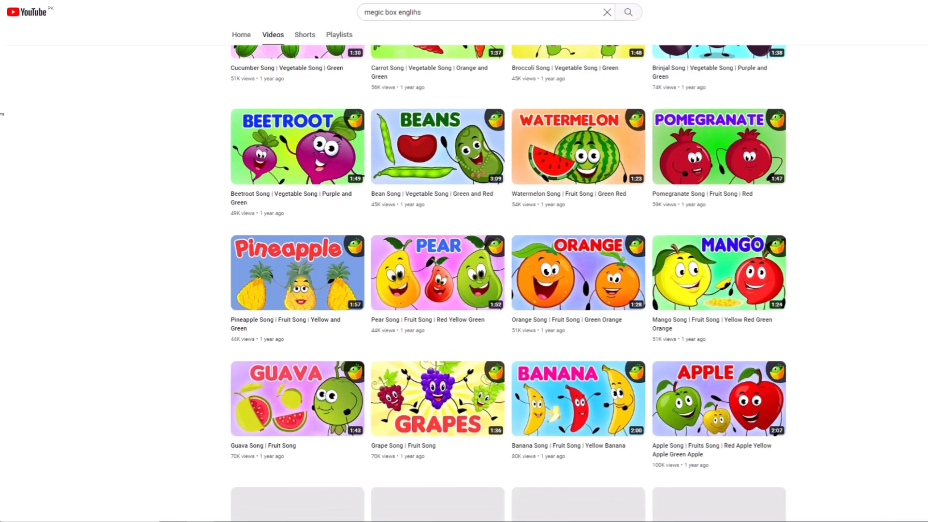
{"action": "scroll", "coordinate": [508, 280], "scroll_direction": "up", "scroll_amount": 15}
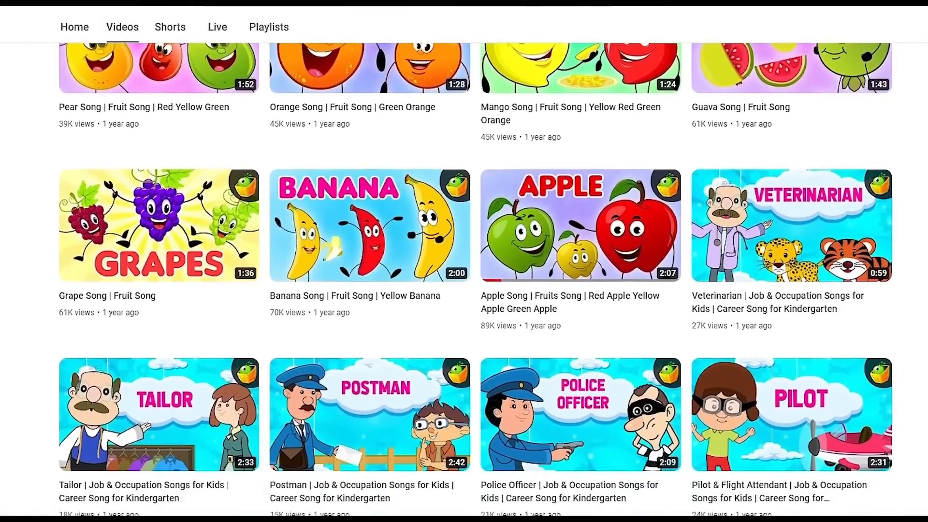
{"action": "scroll", "coordinate": [476, 278], "scroll_direction": "down", "scroll_amount": 4}
{"action": "scroll", "coordinate": [476, 279], "scroll_direction": "down", "scroll_amount": 4}
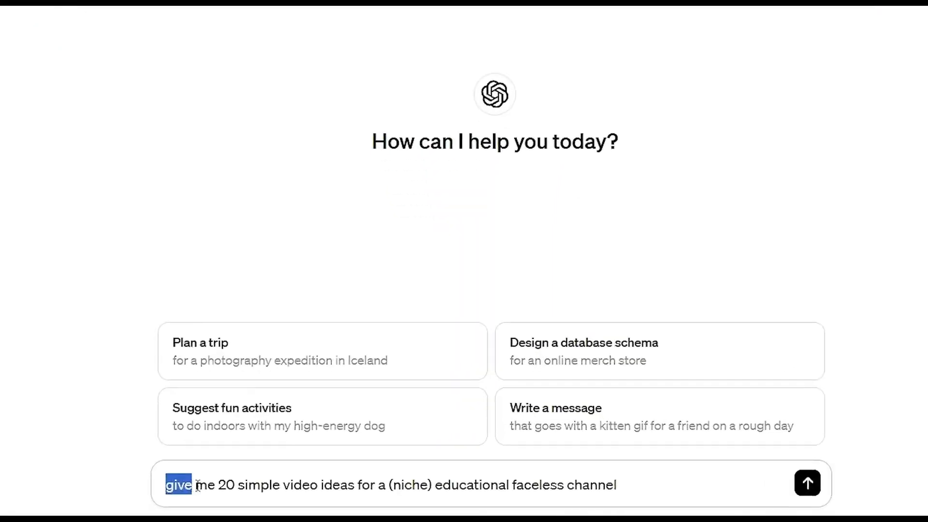
In ChatGPT, replace the niche placeholder with "kids" in the prompt for 20 simple educational faceless channel video ideas, and send it
{"action": "left_click_drag", "start_coordinate": [193, 483], "coordinate": [330, 485]}
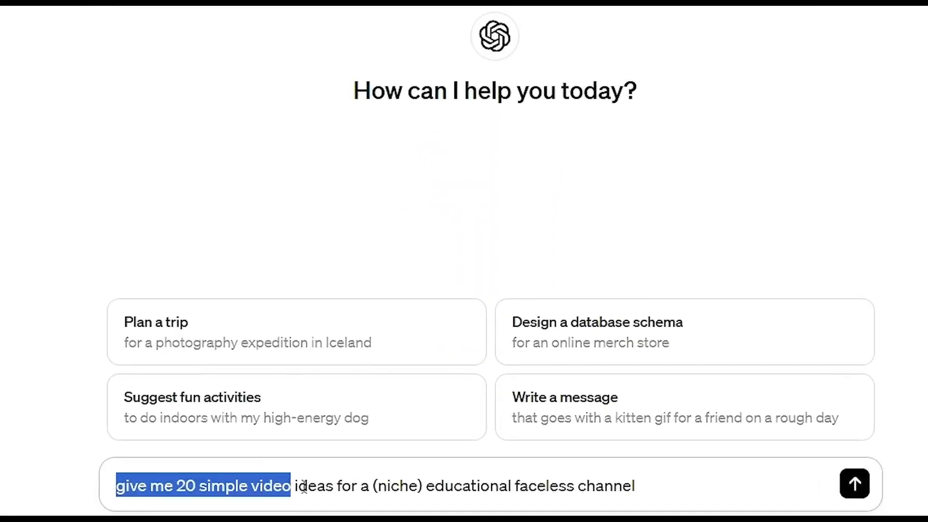
{"action": "left_click", "coordinate": [420, 484]}
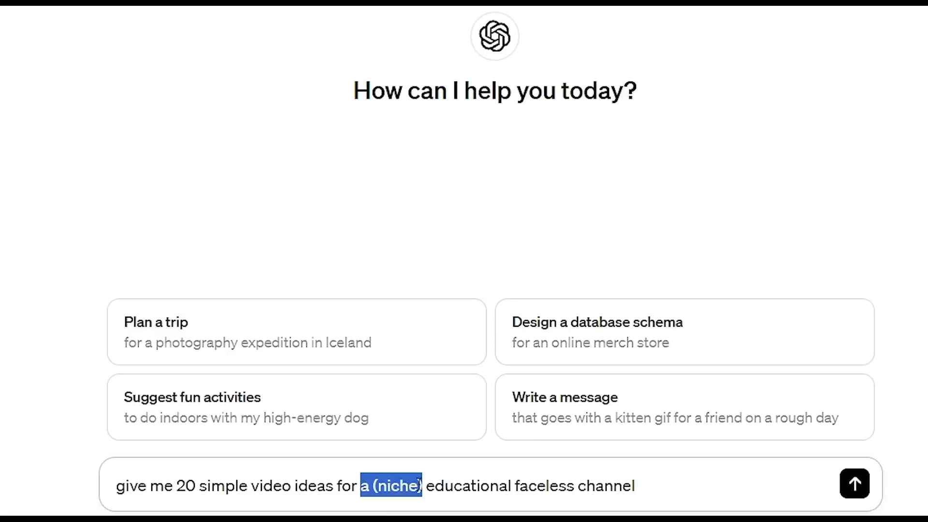
{"action": "type", "text": "kids"}
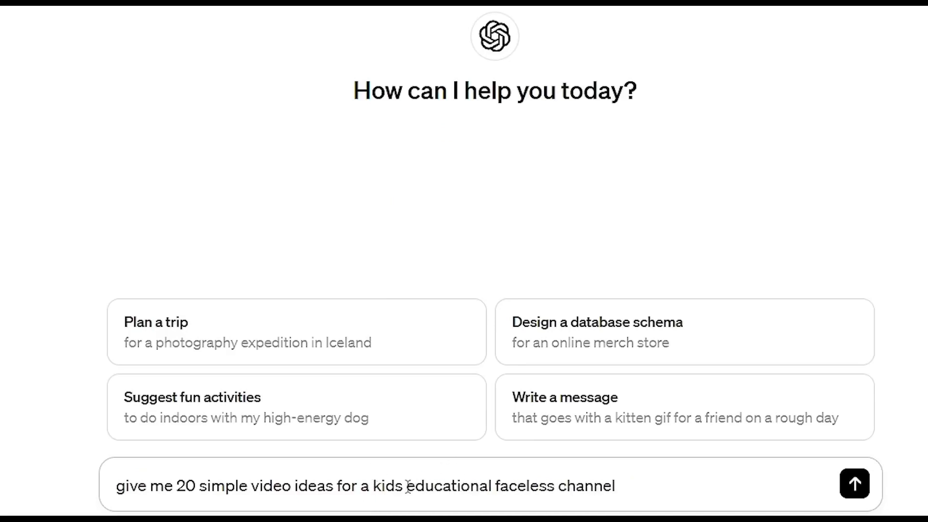
{"action": "key", "text": "Return"}
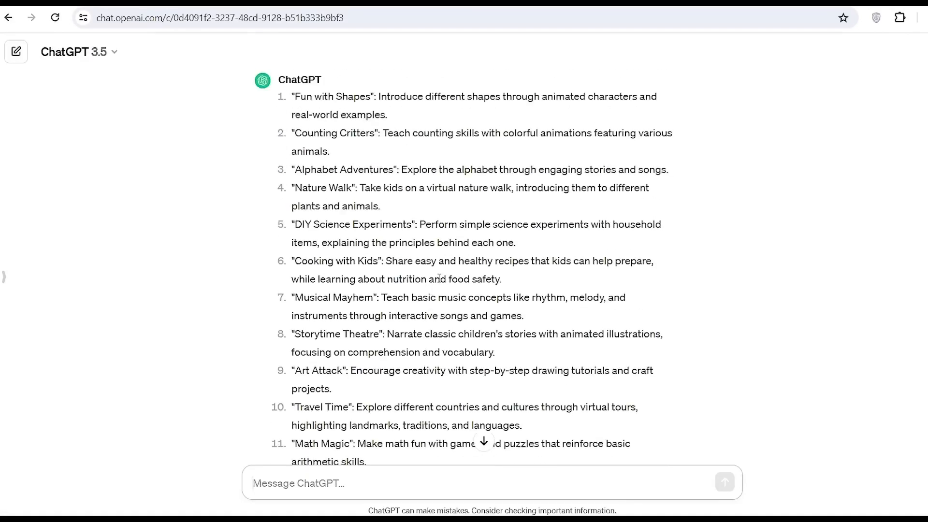
Fill in the script prompt with the title "name the fruits", naming and spelling basic fruits as content, and kids as target audience, and send it
{"action": "scroll", "coordinate": [358, 139], "scroll_direction": "up", "scroll_amount": 2}
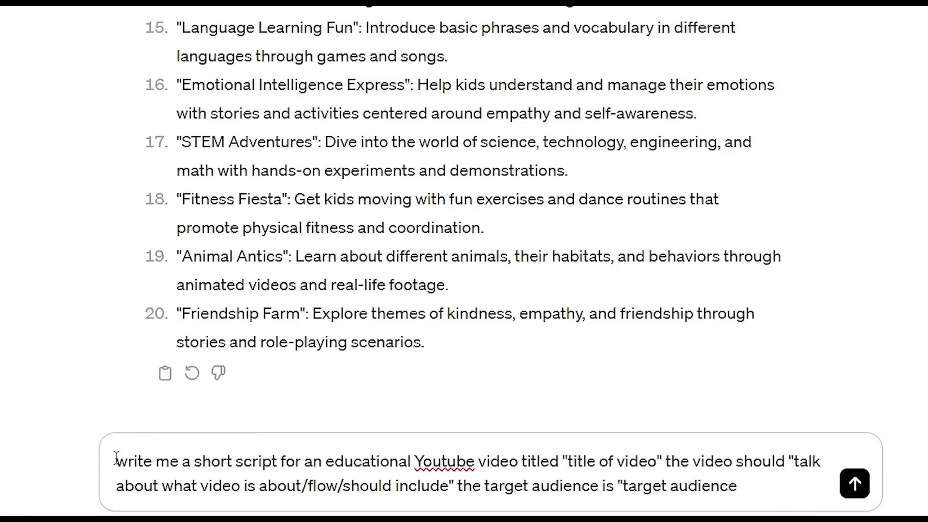
{"action": "left_click_drag", "start_coordinate": [116, 459], "coordinate": [468, 455]}
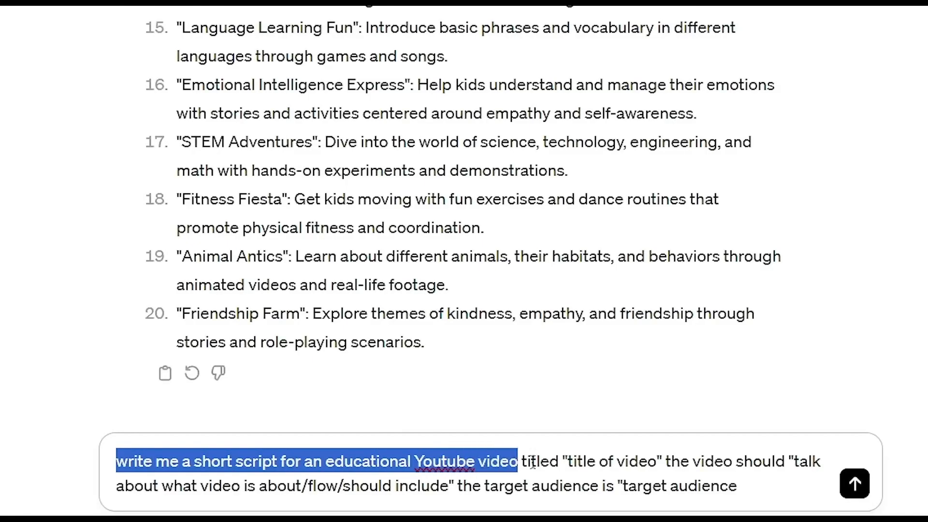
{"action": "left_click_drag", "start_coordinate": [561, 462], "coordinate": [540, 461]}
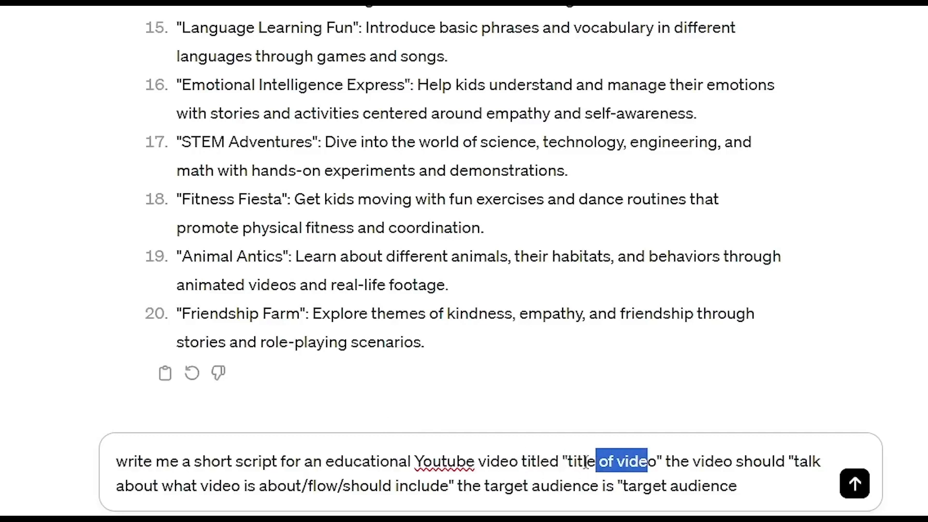
{"action": "left_click", "coordinate": [661, 461]}
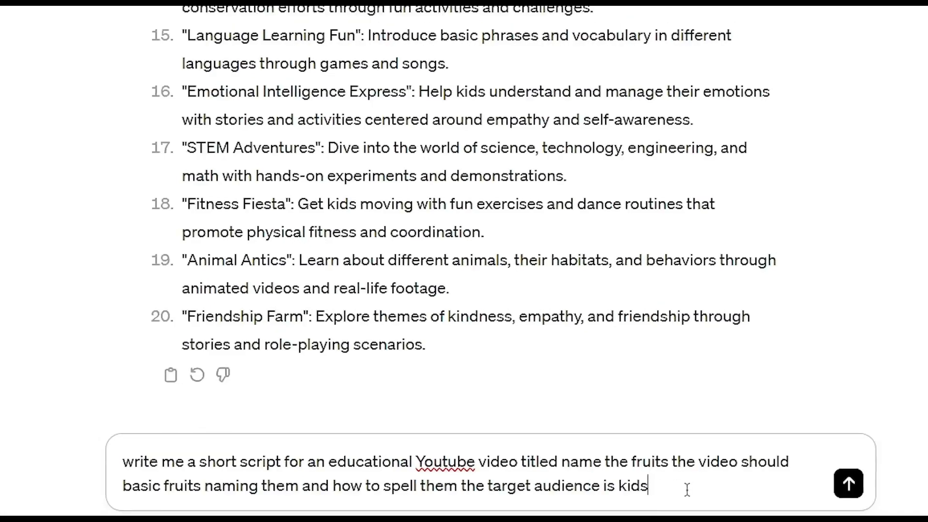
{"action": "key", "text": "Return"}
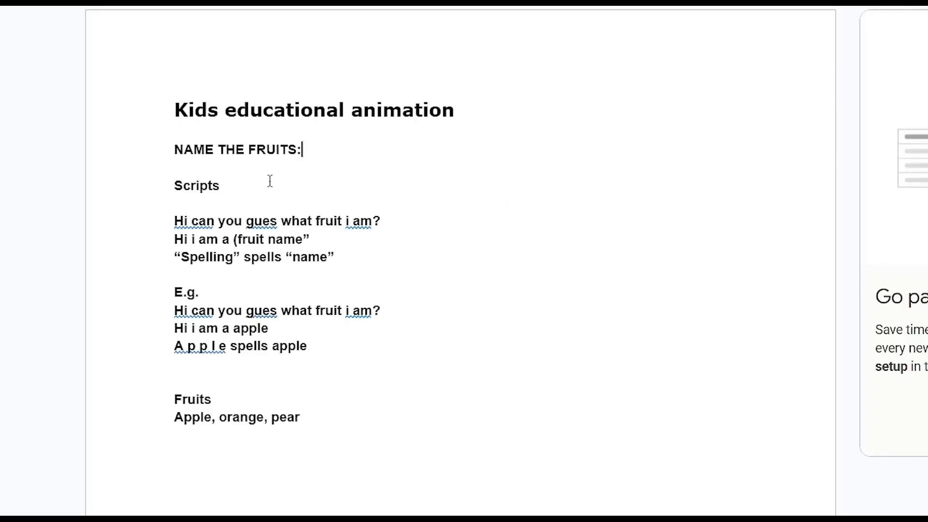
Switch to the "Kids educational animation" document and examine its title and script template lines
{"action": "left_click_drag", "start_coordinate": [457, 112], "coordinate": [158, 108]}
{"action": "left_click", "coordinate": [340, 172]}
{"action": "left_click_drag", "start_coordinate": [339, 257], "coordinate": [174, 221]}
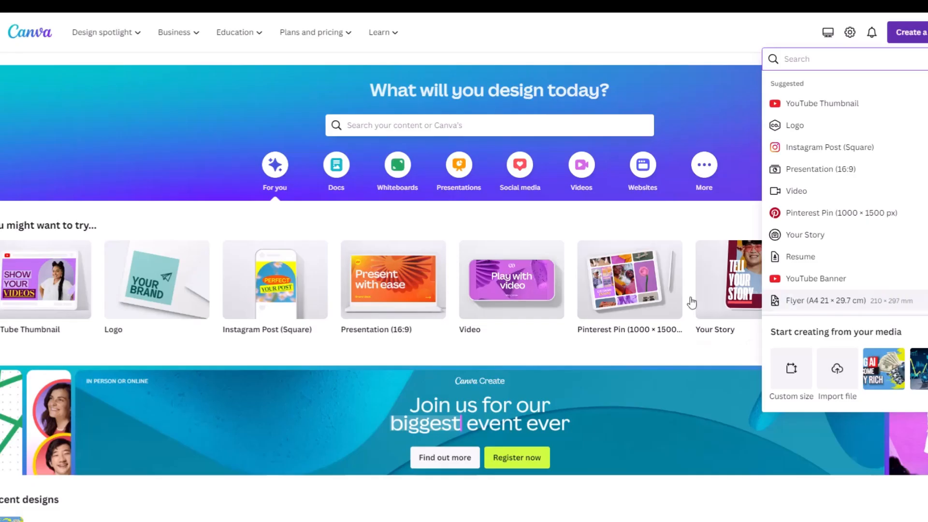
Switch to Canva, search for "youtube video" and create a blank video design
{"action": "left_click", "coordinate": [461, 122]}
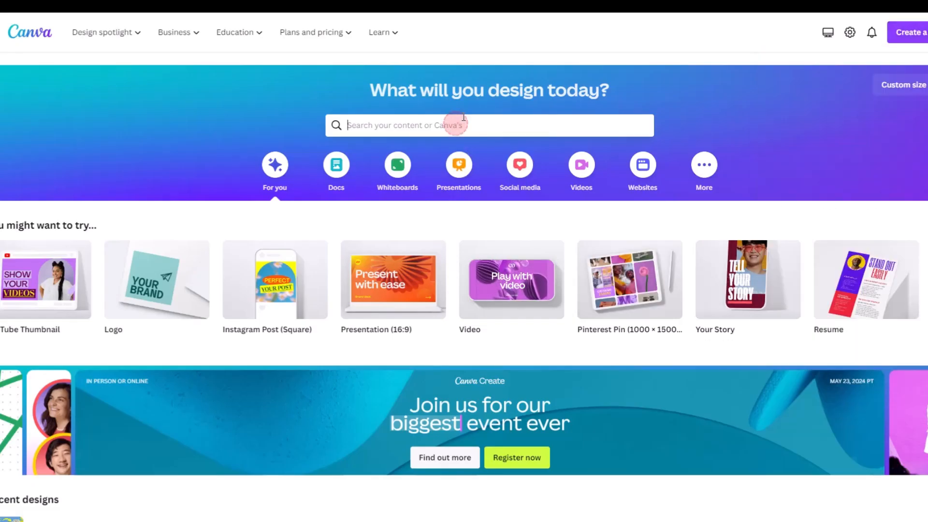
{"action": "type", "text": "youtube v"}
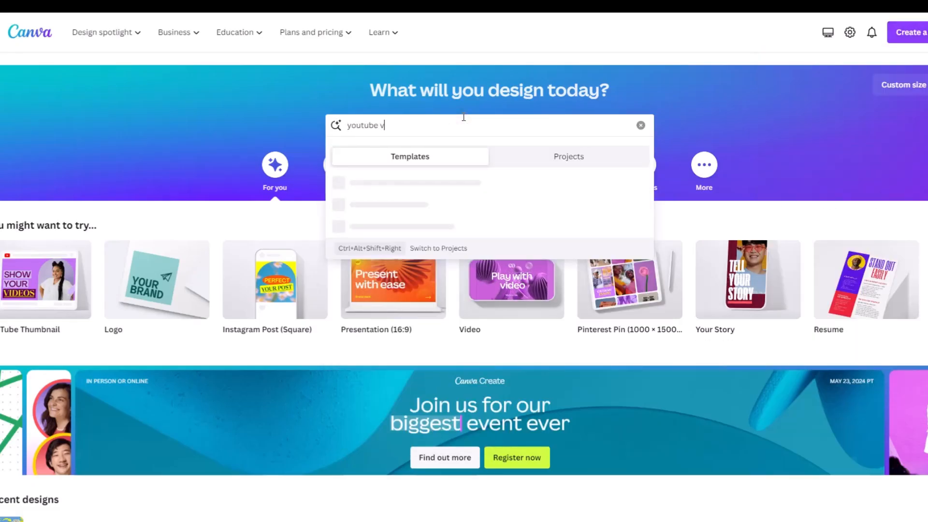
{"action": "type", "text": "ide"}
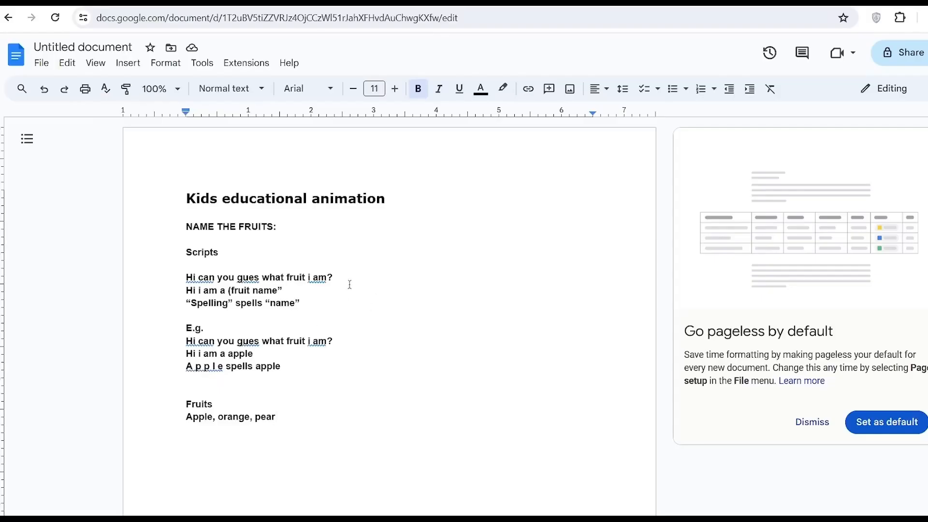
Check the script document for the fruits to include in the video
{"action": "left_click_drag", "start_coordinate": [361, 227], "coordinate": [214, 227]}
{"action": "mouse_move", "coordinate": [186, 403]}
{"action": "left_mouse_down"}
{"action": "mouse_move", "coordinate": [250, 411]}
{"action": "mouse_move", "coordinate": [183, 419]}
{"action": "left_mouse_up"}
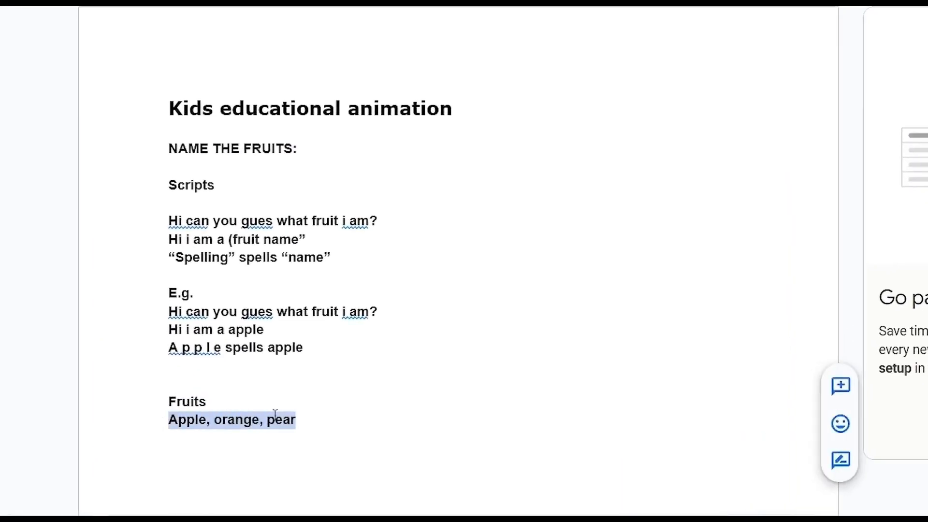
{"action": "left_click", "coordinate": [329, 426]}
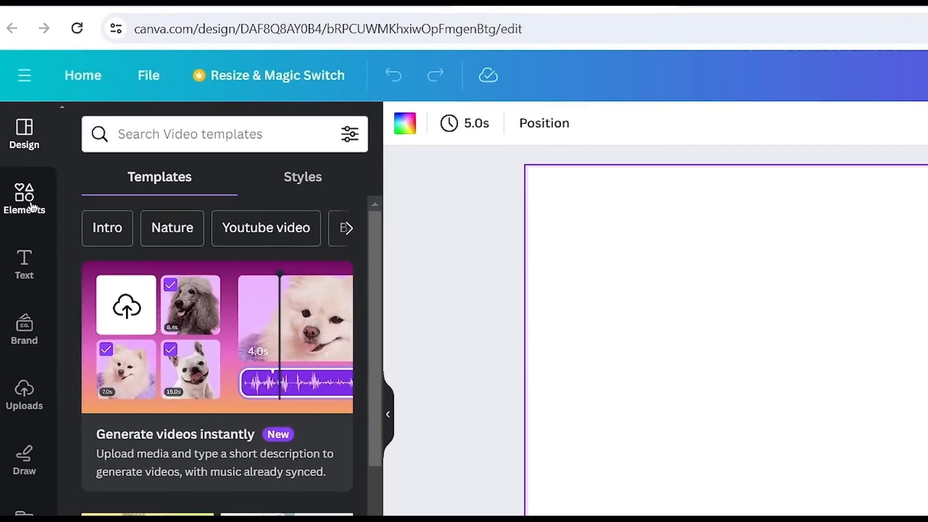
Back in the Canva video design, search the elements for "apple" and browse all matching graphics
{"action": "left_click", "coordinate": [25, 199]}
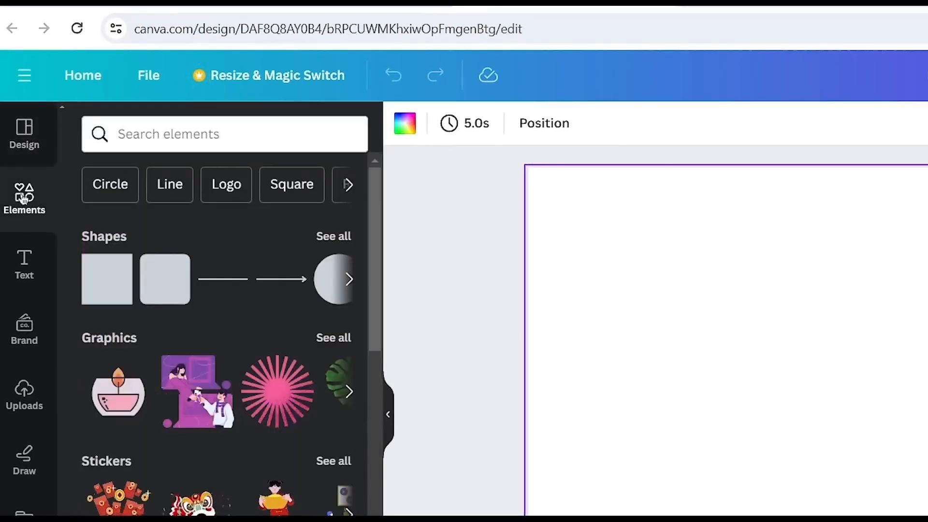
{"action": "left_click", "coordinate": [189, 139]}
{"action": "type", "text": "apple"}
{"action": "key", "text": "Return"}
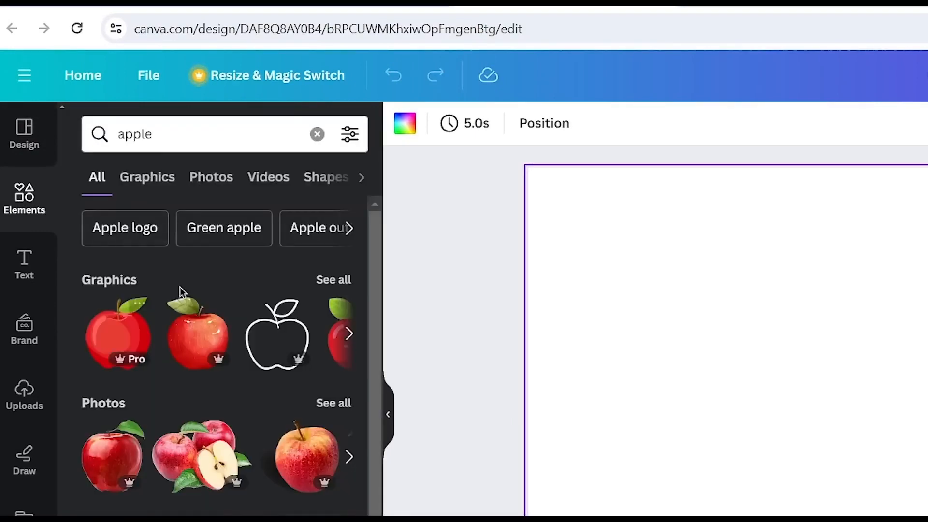
{"action": "left_click", "coordinate": [329, 280]}
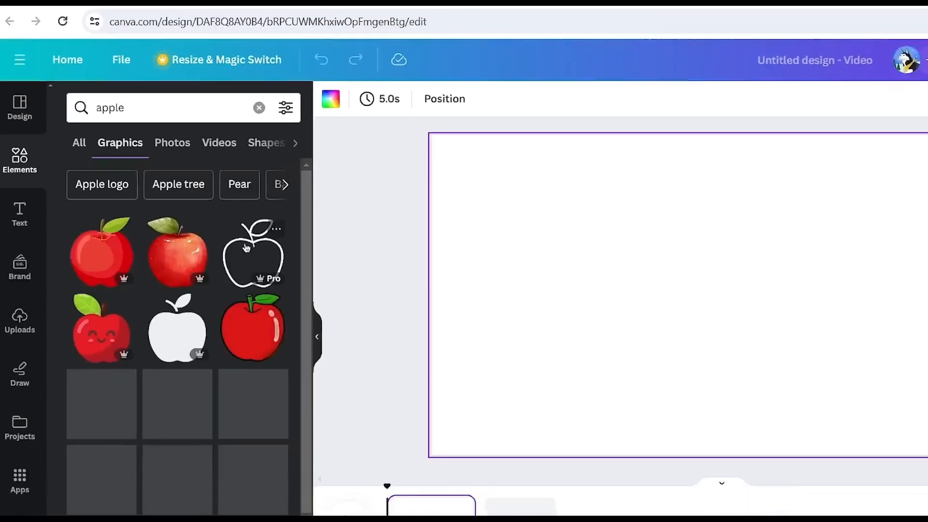
{"action": "scroll", "coordinate": [209, 285], "scroll_direction": "down", "scroll_amount": 2}
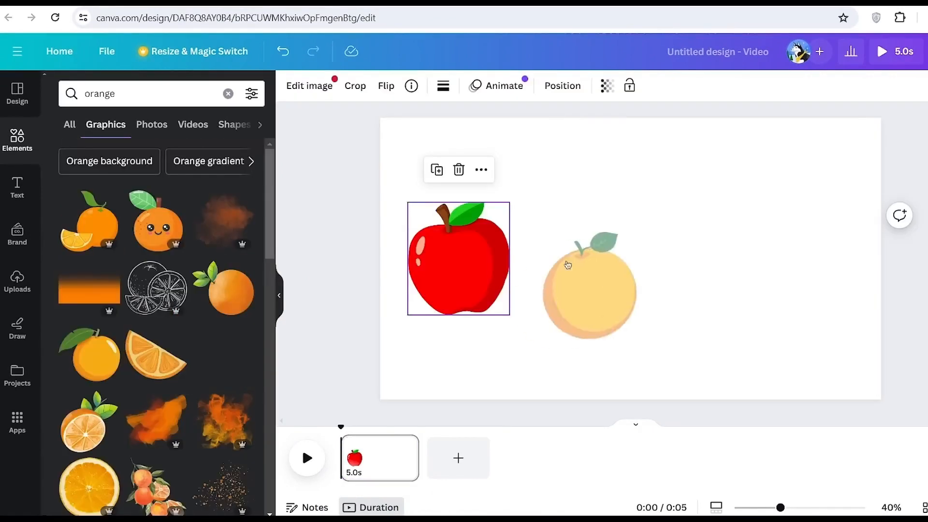
Place a red apple, an orange and a yellow pear graphic side by side in a row across the page
{"action": "left_click_drag", "start_coordinate": [568, 264], "coordinate": [599, 234]}
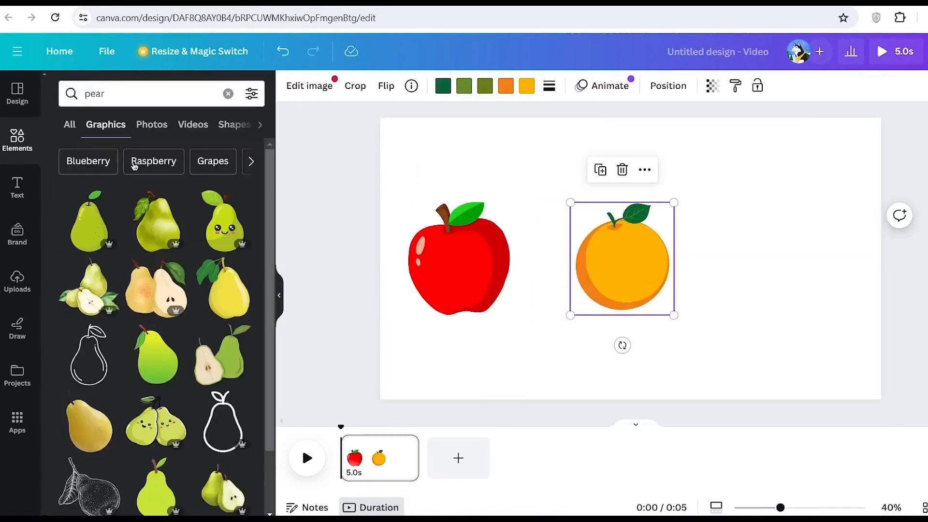
{"action": "left_click_drag", "start_coordinate": [224, 289], "coordinate": [667, 309]}
{"action": "left_click_drag", "start_coordinate": [613, 322], "coordinate": [447, 226]}
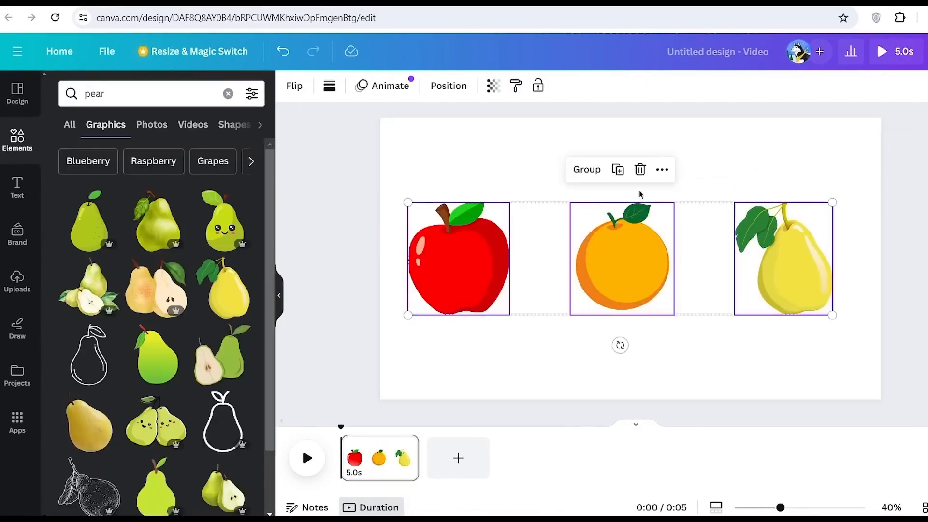
{"action": "left_click", "coordinate": [666, 358]}
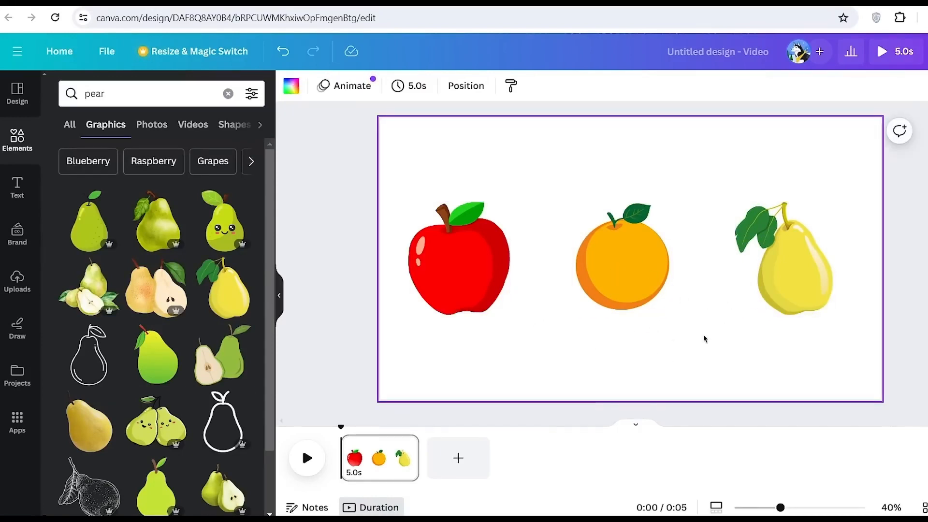
Find a "cartoon feet" graphic and place the black legs with white shoes, scaled down, directly beneath the apple
{"action": "left_click", "coordinate": [14, 142]}
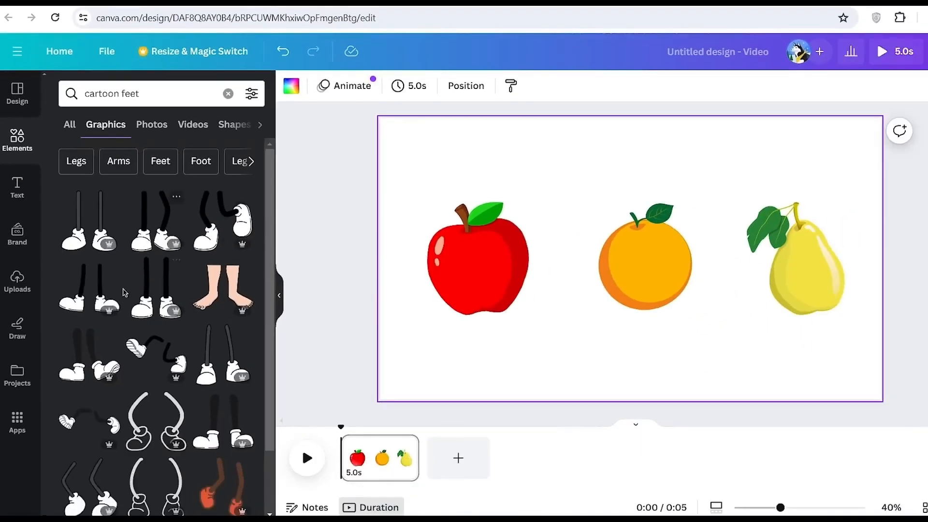
{"action": "scroll", "coordinate": [125, 291], "scroll_direction": "down", "scroll_amount": 5}
{"action": "scroll", "coordinate": [117, 267], "scroll_direction": "up", "scroll_amount": 5}
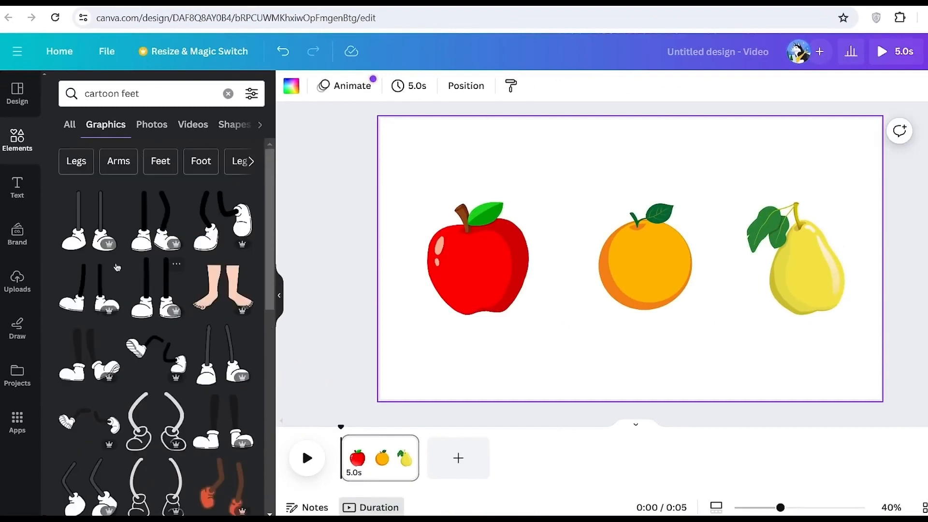
{"action": "left_click", "coordinate": [101, 298]}
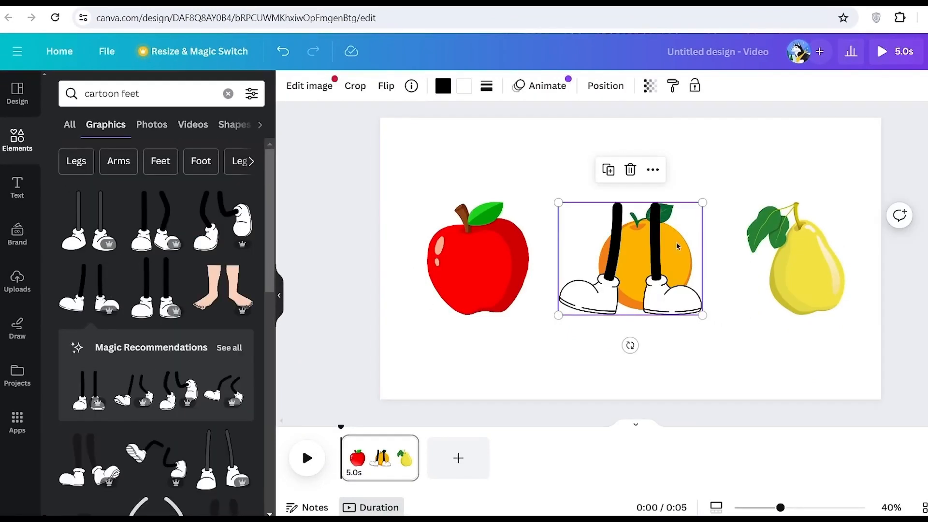
{"action": "left_click_drag", "start_coordinate": [660, 251], "coordinate": [495, 318]}
{"action": "left_click_drag", "start_coordinate": [540, 270], "coordinate": [491, 334]}
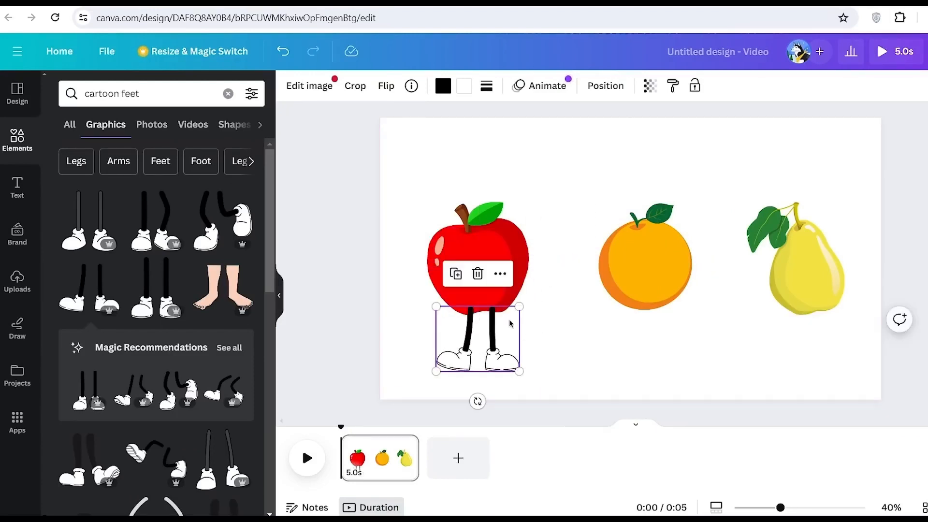
{"action": "left_click_drag", "start_coordinate": [519, 306], "coordinate": [524, 303]}
Search the graphics for "cartoon arms" and attach a shrunken downward-hanging arm to the apple's right side
{"action": "double_click", "coordinate": [131, 94]}
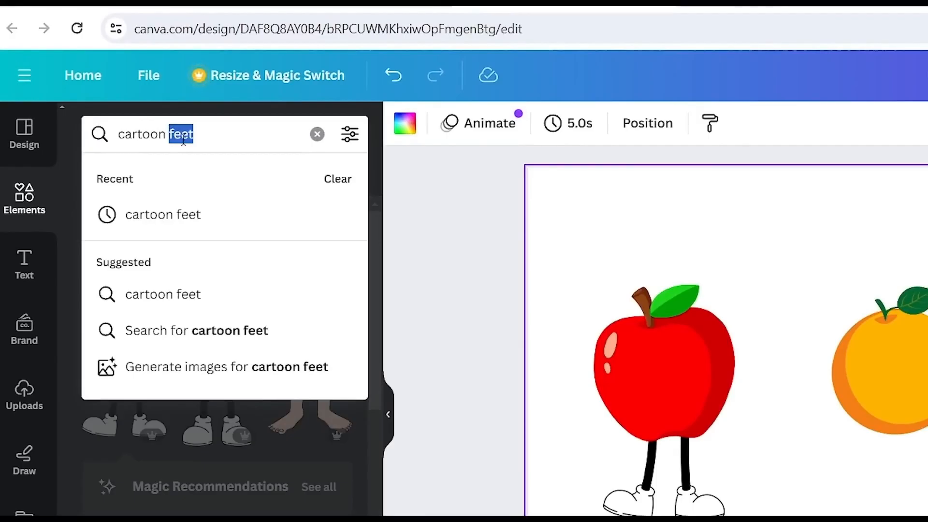
{"action": "type", "text": "arms"}
{"action": "key", "text": "Return"}
{"action": "left_click_drag", "start_coordinate": [128, 309], "coordinate": [755, 433]}
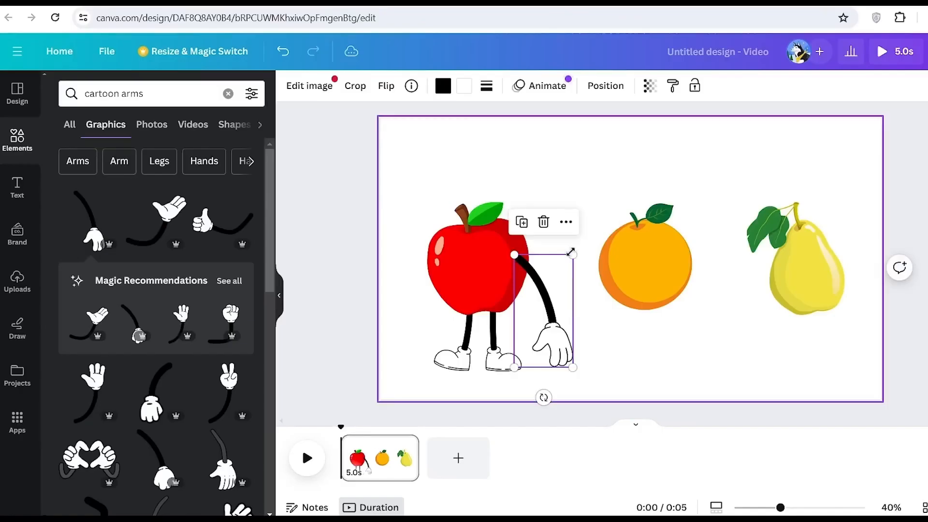
{"action": "left_click_drag", "start_coordinate": [571, 253], "coordinate": [549, 290]}
{"action": "left_click_drag", "start_coordinate": [533, 338], "coordinate": [531, 307]}
Send the arm behind the apple in the layer order and keep it selected
{"action": "right_click", "coordinate": [538, 295]}
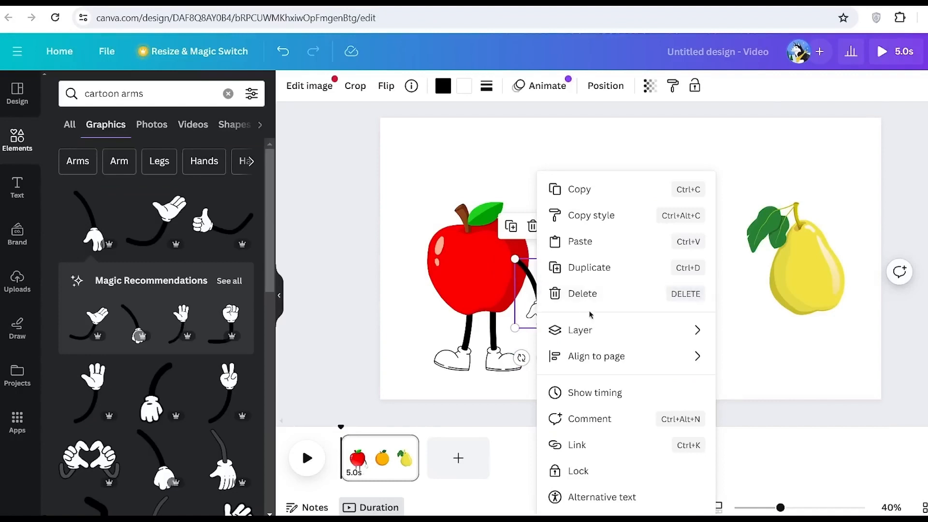
{"action": "mouse_move", "coordinate": [607, 329]}
{"action": "left_click", "coordinate": [788, 390]}
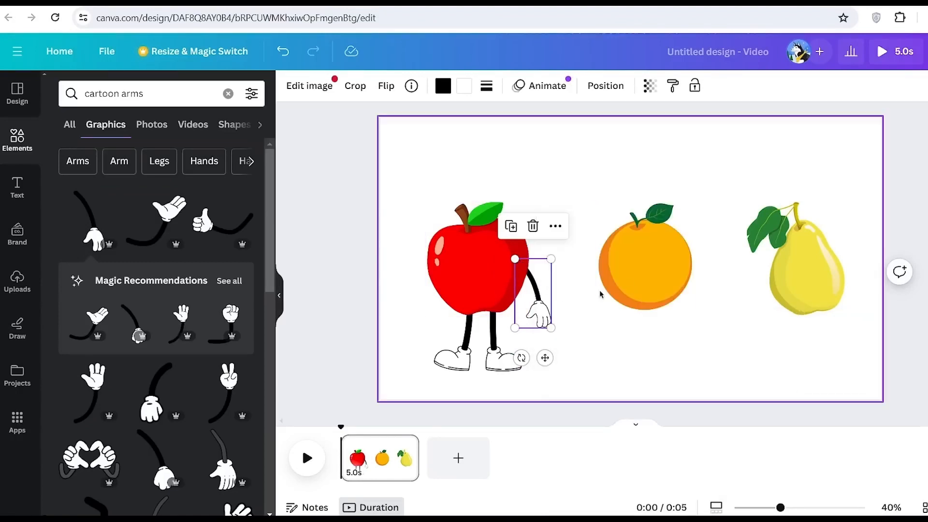
{"action": "left_click", "coordinate": [586, 329]}
{"action": "left_click", "coordinate": [535, 310]}
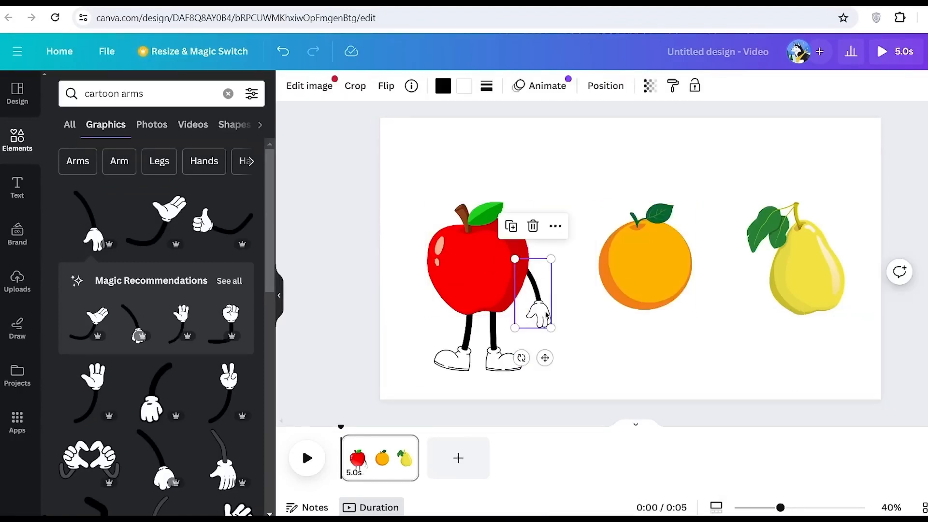
Move the apple's right-side arm one level backward in the layer order
{"action": "right_click", "coordinate": [546, 315]}
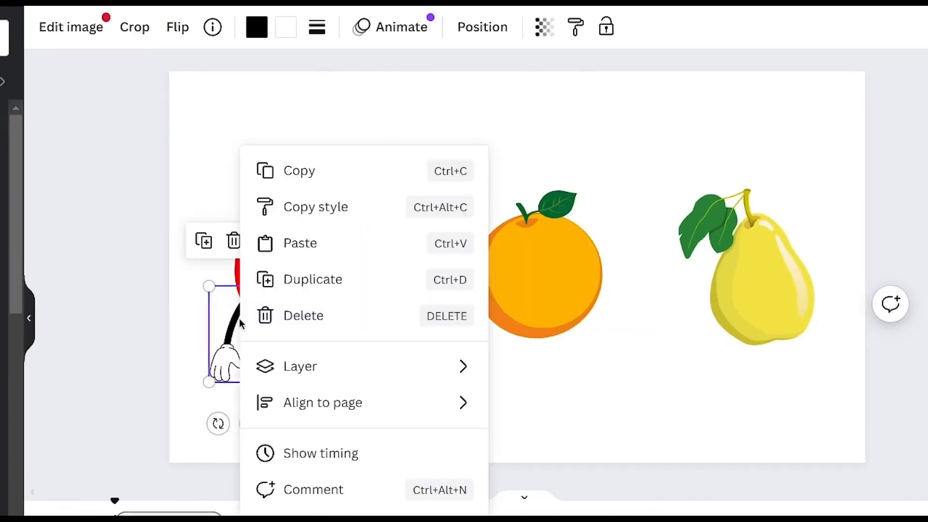
{"action": "mouse_move", "coordinate": [300, 364]}
{"action": "left_click", "coordinate": [570, 442]}
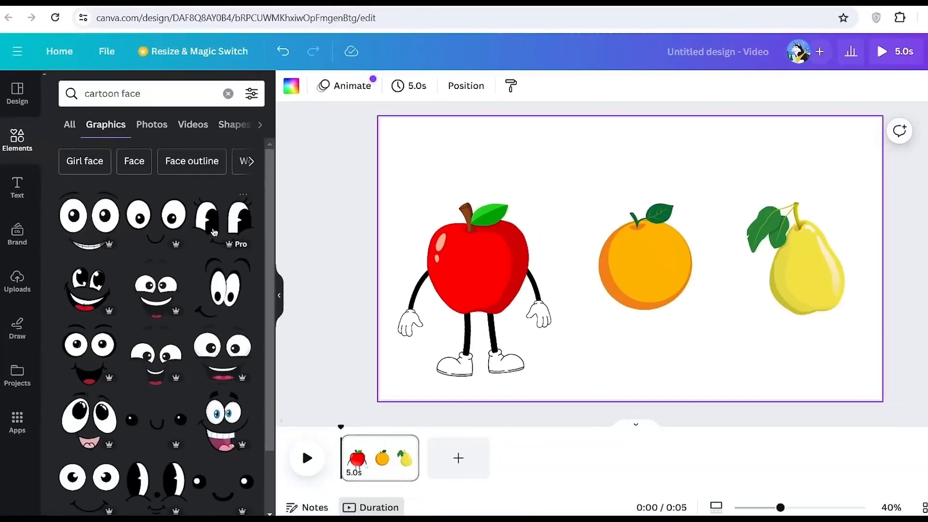
Search the graphics for "cartoon face" and place a shrunken wide-eyed face with an open smiling mouth on the apple
{"action": "left_click_drag", "start_coordinate": [159, 97], "coordinate": [76, 94]}
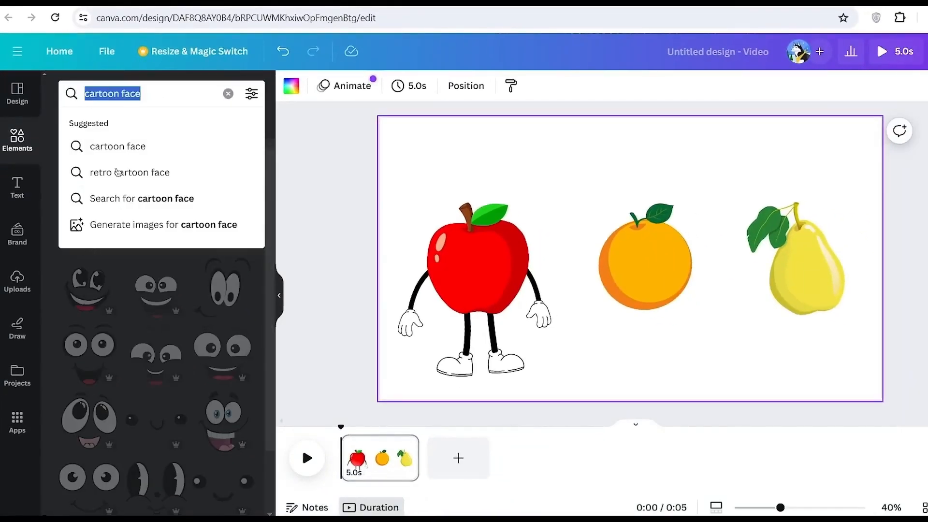
{"action": "key", "text": "Return"}
{"action": "scroll", "coordinate": [179, 334], "scroll_direction": "down", "scroll_amount": 1}
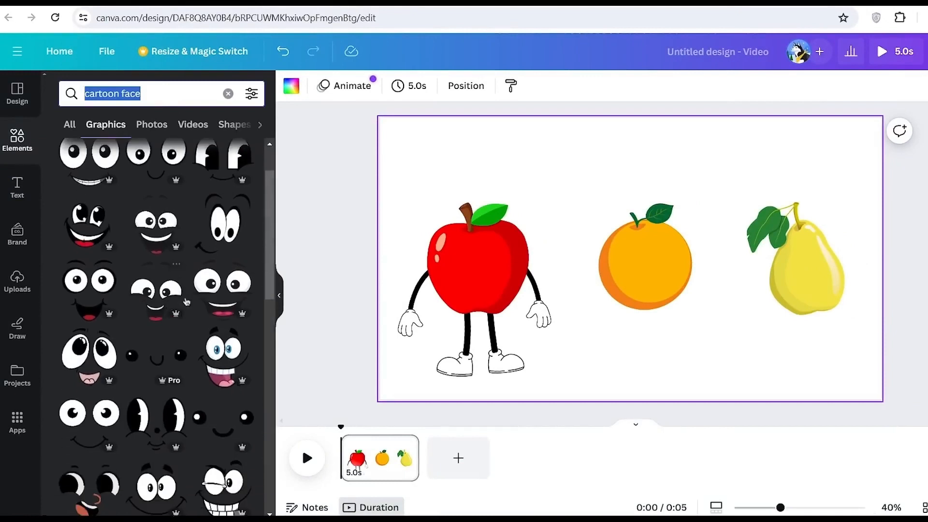
{"action": "scroll", "coordinate": [113, 366], "scroll_direction": "down", "scroll_amount": 3}
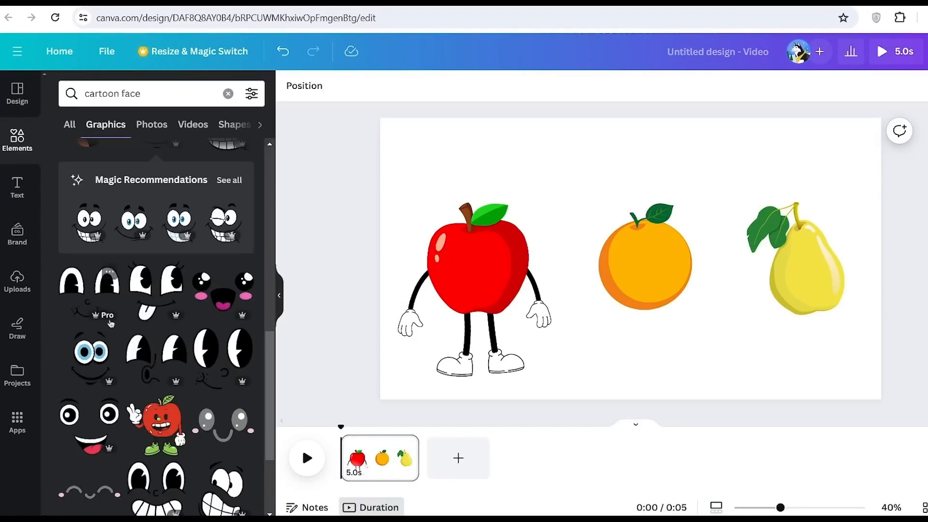
{"action": "left_click", "coordinate": [95, 422]}
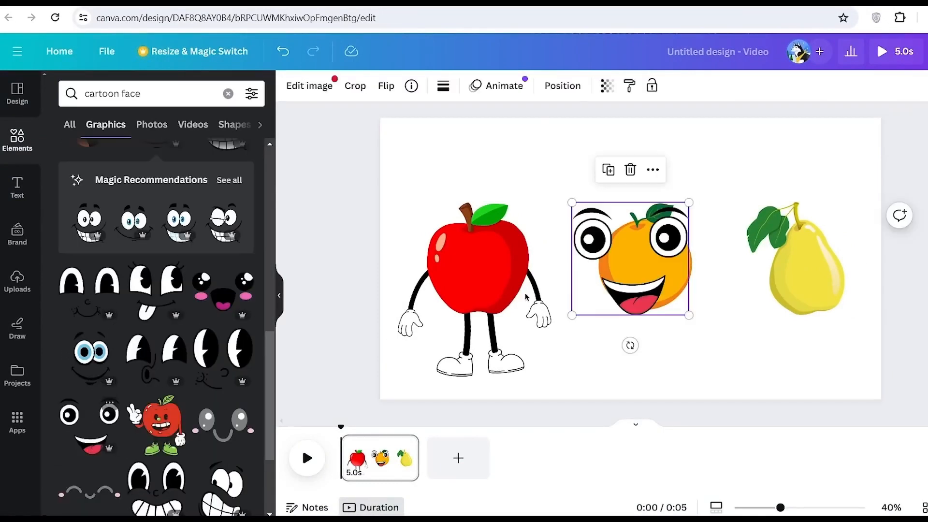
{"action": "left_click_drag", "start_coordinate": [689, 203], "coordinate": [625, 252]}
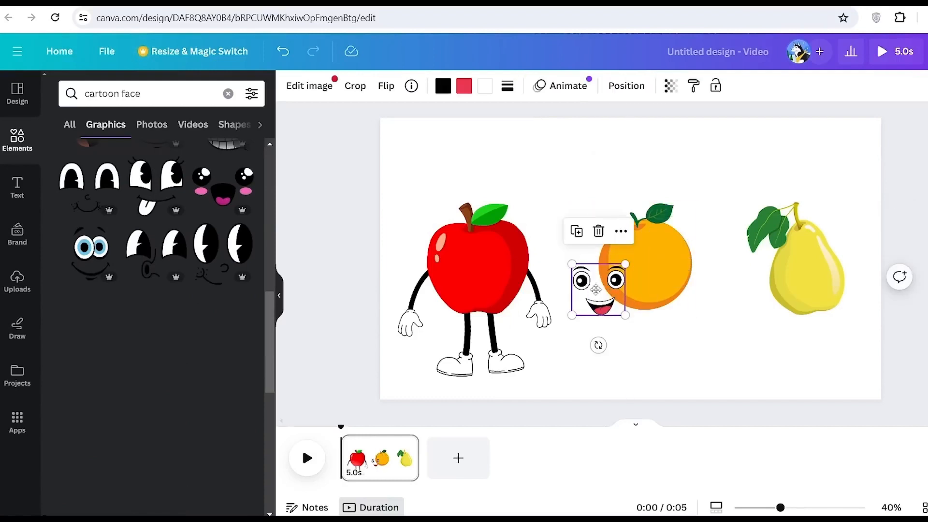
{"action": "left_click_drag", "start_coordinate": [598, 284], "coordinate": [475, 268]}
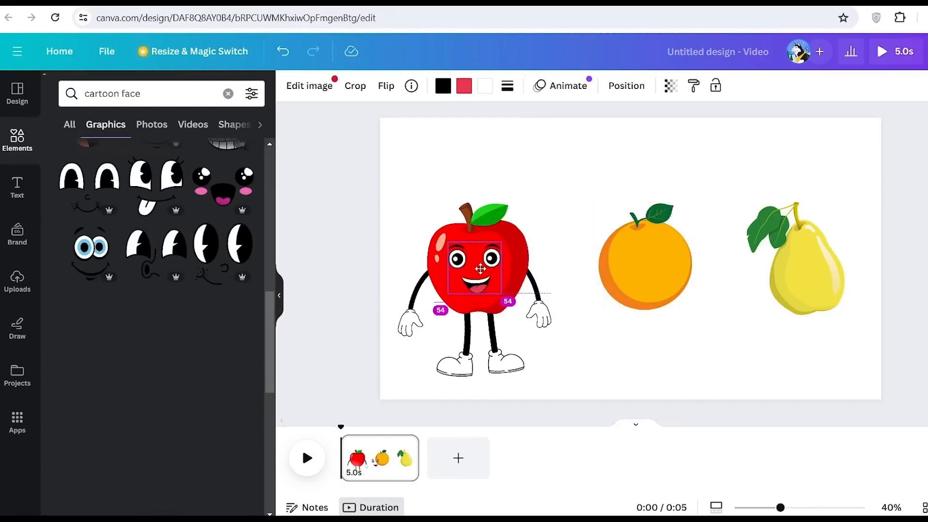
Shift the orange slightly to the left and deselect it
{"action": "left_click_drag", "start_coordinate": [624, 277], "coordinate": [618, 277]}
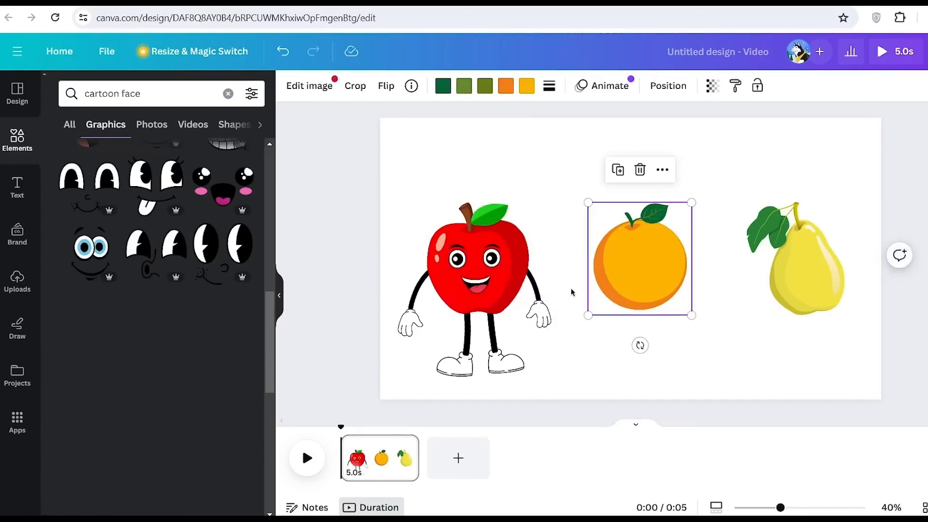
{"action": "left_click", "coordinate": [581, 350]}
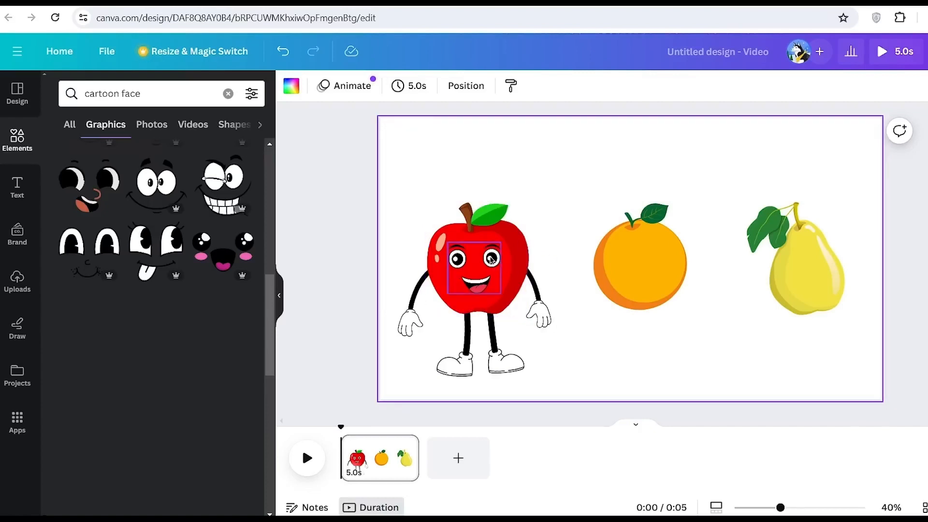
Crop the legs graphic under the apple so that only the right-hand leg and shoe remain
{"action": "left_click", "coordinate": [476, 360]}
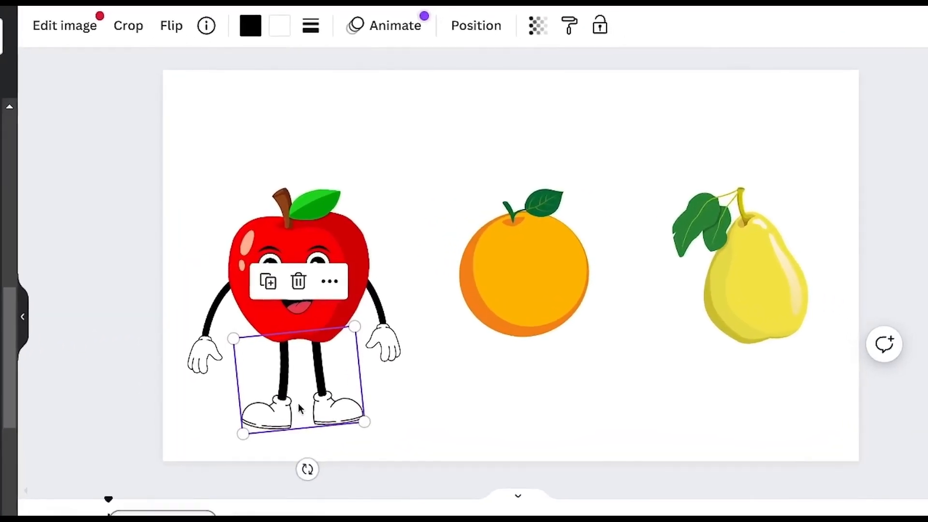
{"action": "left_click", "coordinate": [129, 25]}
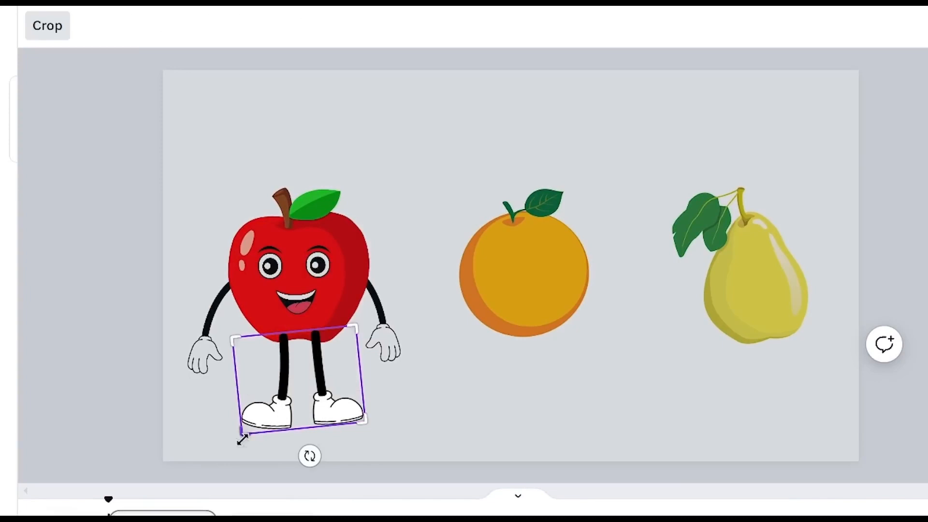
{"action": "left_click_drag", "start_coordinate": [241, 432], "coordinate": [301, 431]}
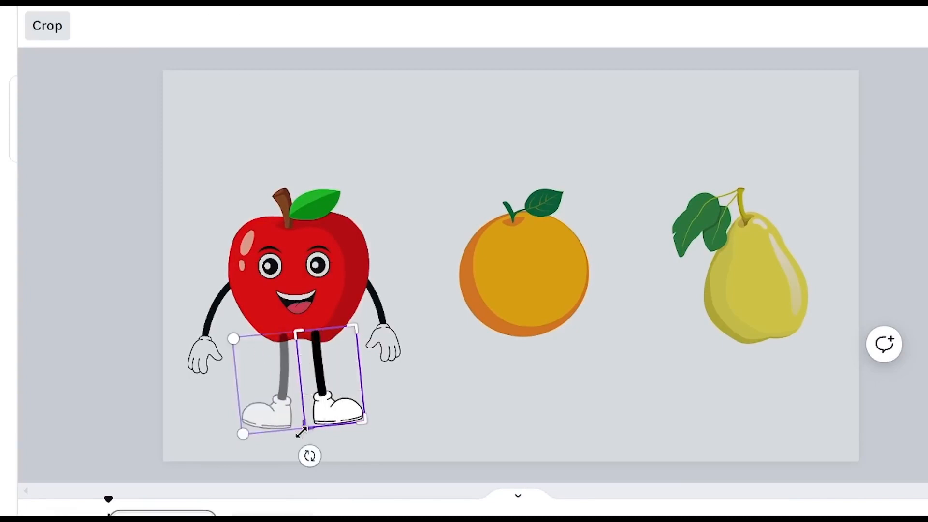
{"action": "left_click", "coordinate": [57, 38]}
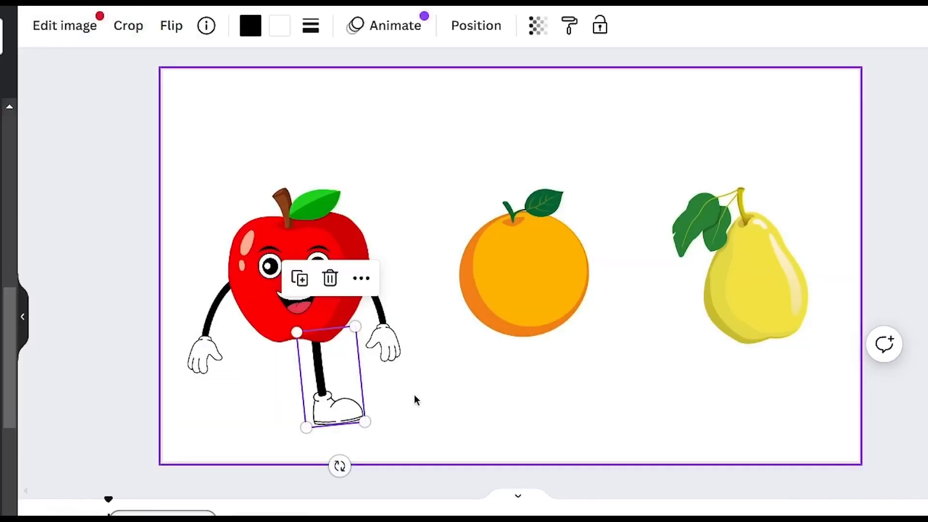
Duplicate the cropped leg, place the copy under the apple's left side and rotate it to slant outward
{"action": "right_click", "coordinate": [323, 377]}
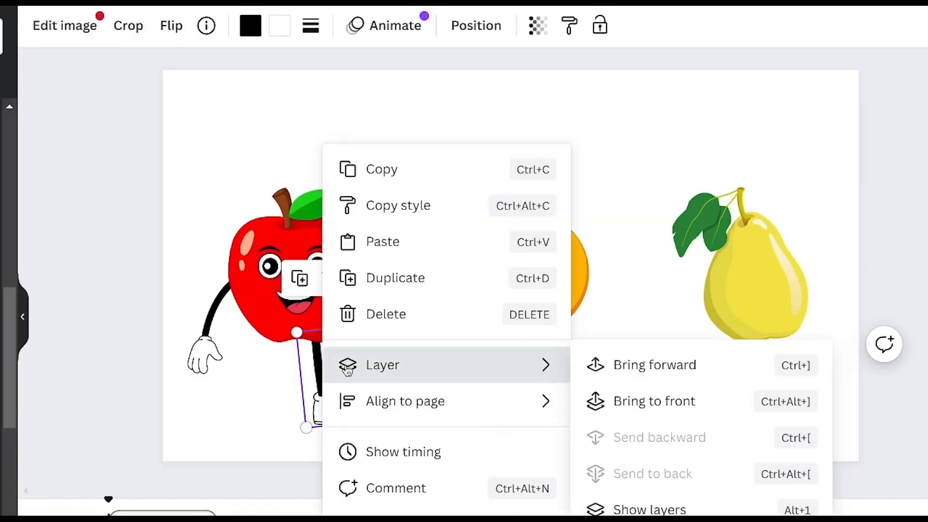
{"action": "left_click", "coordinate": [412, 277]}
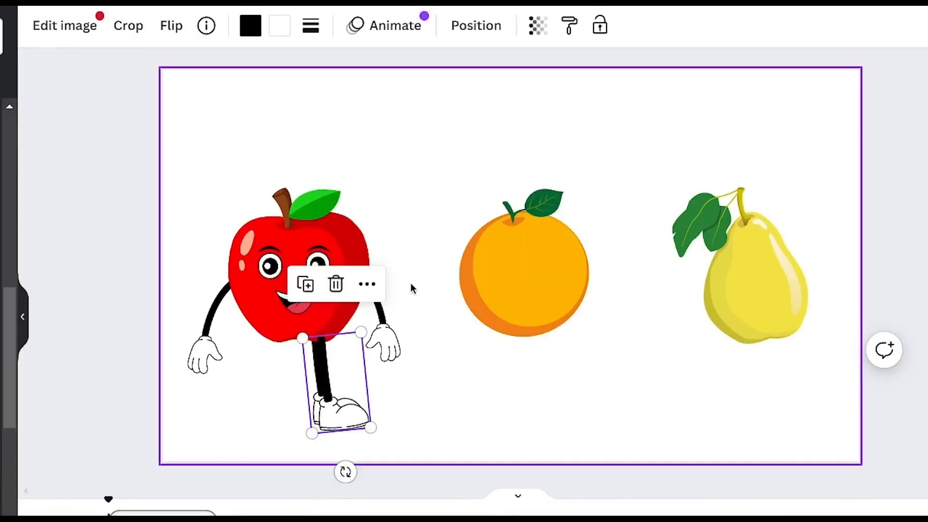
{"action": "left_click_drag", "start_coordinate": [324, 385], "coordinate": [269, 369]}
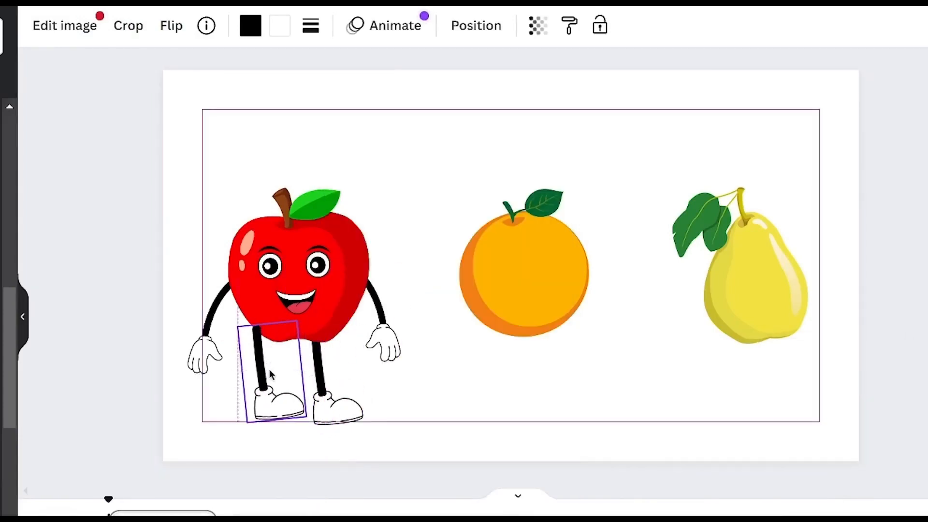
{"action": "left_click_drag", "start_coordinate": [280, 460], "coordinate": [243, 457]}
{"action": "mouse_move", "coordinate": [269, 358]}
{"action": "left_mouse_down"}
{"action": "mouse_move", "coordinate": [251, 376]}
{"action": "mouse_move", "coordinate": [260, 369]}
{"action": "left_mouse_up"}
Send the duplicated left leg backward behind the apple and deselect it
{"action": "right_click", "coordinate": [260, 368]}
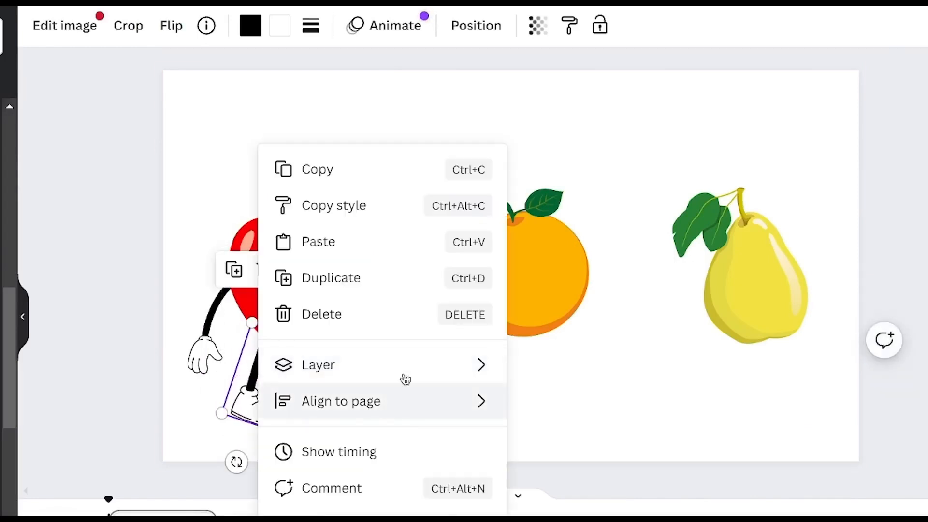
{"action": "mouse_move", "coordinate": [438, 369]}
{"action": "left_click", "coordinate": [563, 437]}
{"action": "left_click", "coordinate": [466, 394]}
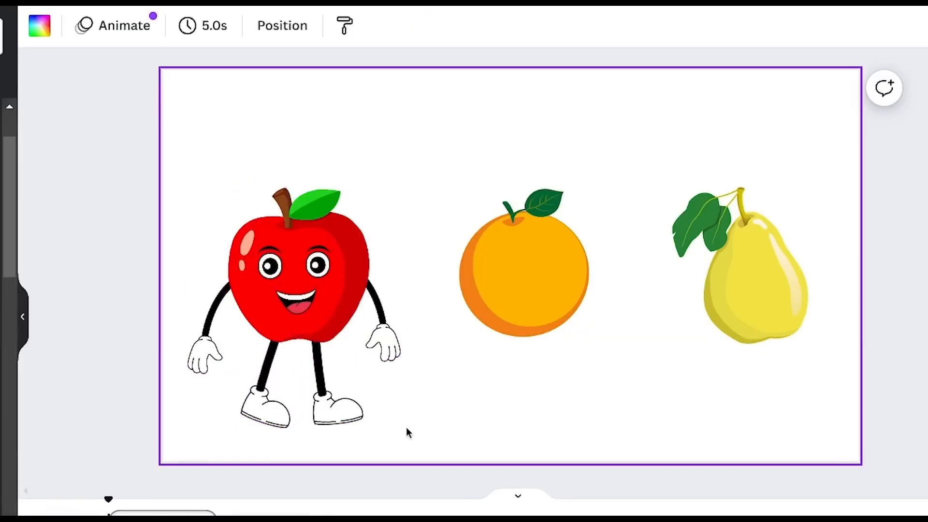
Copy and paste the complete apple character and position the copy over the orange
{"action": "left_click_drag", "start_coordinate": [417, 408], "coordinate": [295, 271]}
{"action": "right_click", "coordinate": [295, 271]}
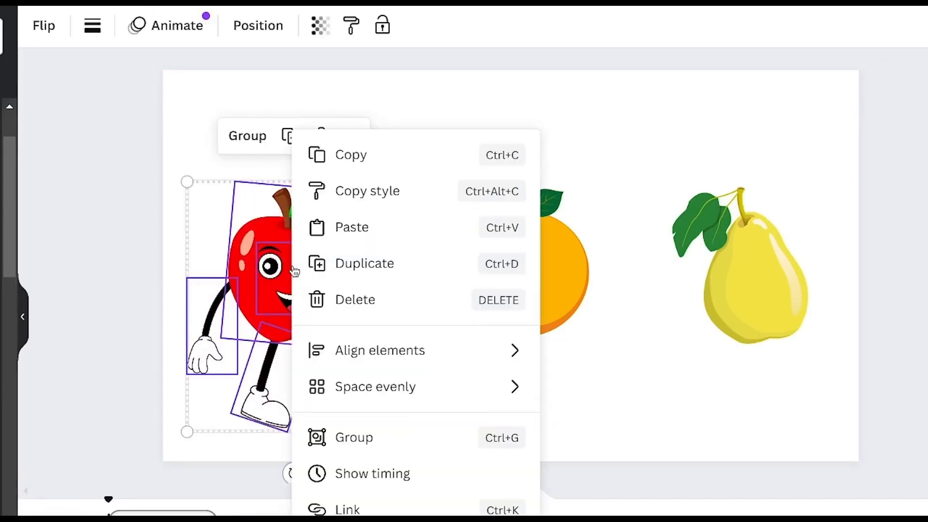
{"action": "left_click", "coordinate": [372, 160]}
{"action": "right_click", "coordinate": [336, 217]}
{"action": "left_click", "coordinate": [387, 226]}
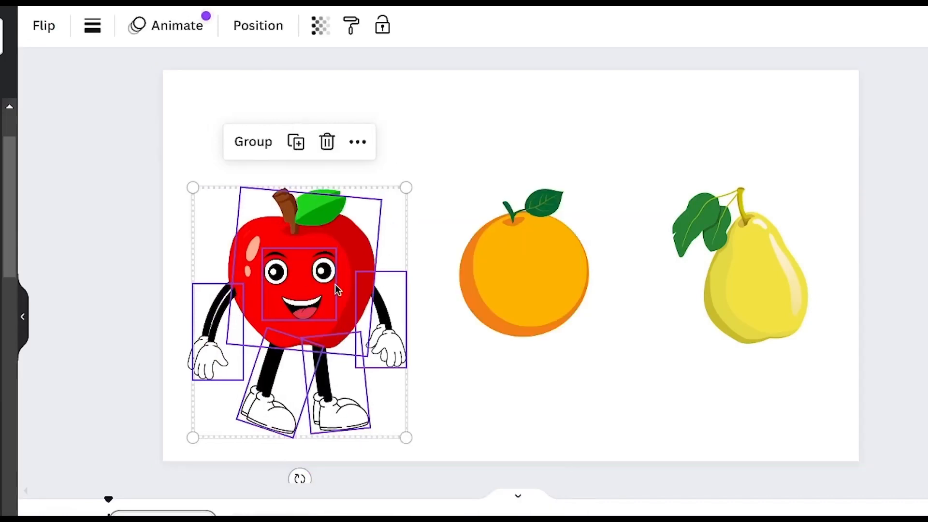
{"action": "left_click_drag", "start_coordinate": [309, 295], "coordinate": [541, 294]}
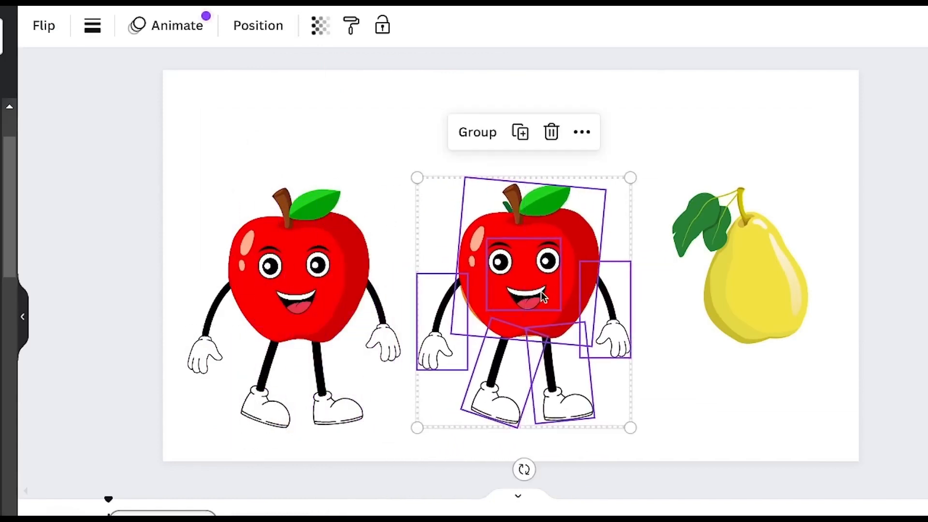
Delete the copied apple body over the orange, leaving the face, arms and legs in place
{"action": "left_click", "coordinate": [660, 179]}
{"action": "left_click", "coordinate": [584, 221]}
{"action": "left_click", "coordinate": [527, 133]}
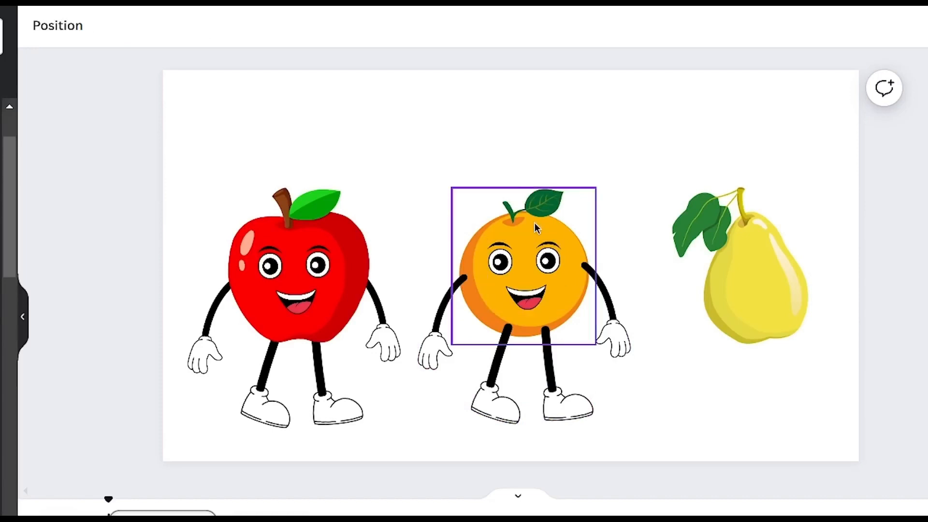
Bring the orange forward repeatedly until it covers the ends of its arms and legs
{"action": "left_click", "coordinate": [586, 208]}
{"action": "right_click", "coordinate": [585, 208]}
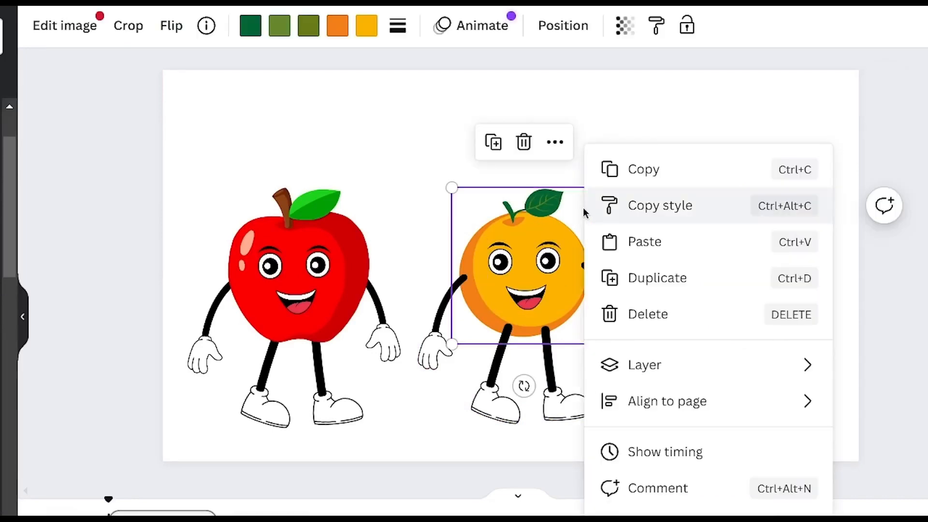
{"action": "mouse_move", "coordinate": [702, 375]}
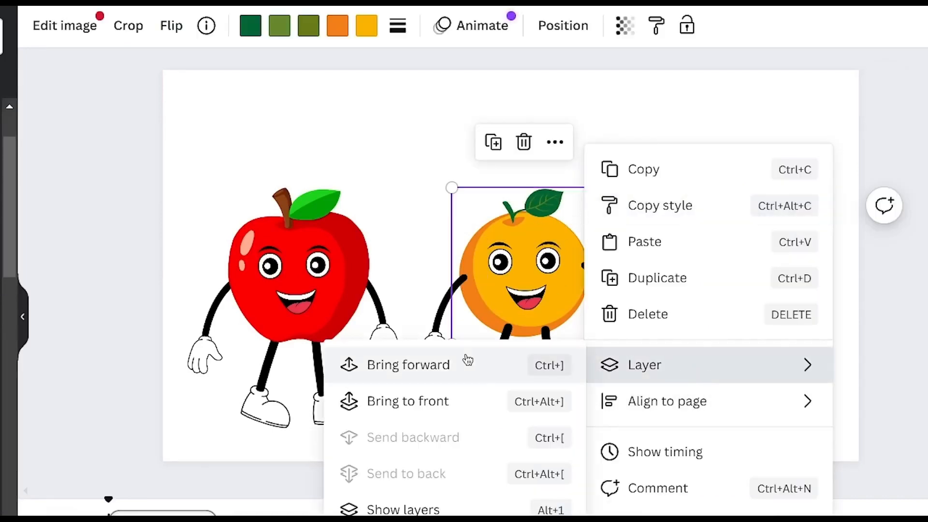
{"action": "left_click", "coordinate": [444, 368]}
{"action": "right_click", "coordinate": [587, 223]}
{"action": "mouse_move", "coordinate": [643, 375]}
{"action": "left_click", "coordinate": [478, 364]}
{"action": "right_click", "coordinate": [584, 222]}
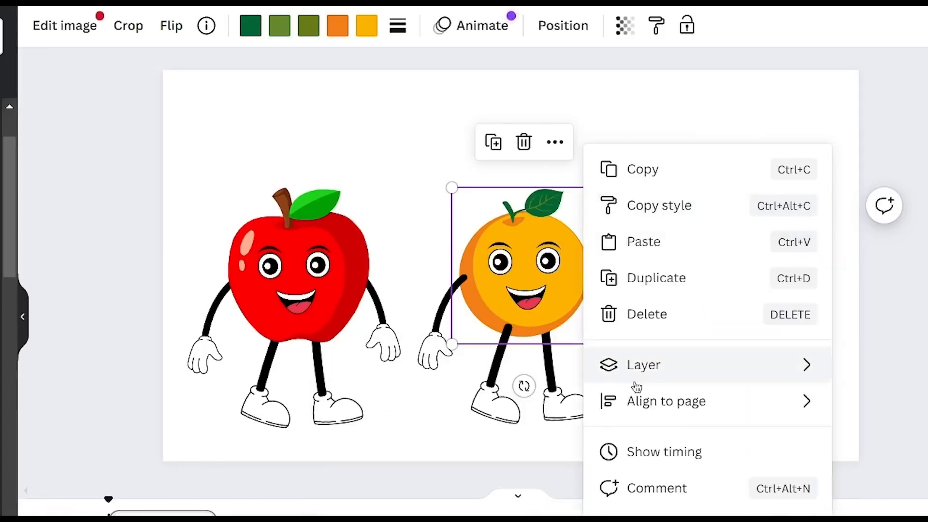
{"action": "left_click", "coordinate": [449, 368]}
{"action": "right_click", "coordinate": [555, 222]}
{"action": "left_click", "coordinate": [677, 393]}
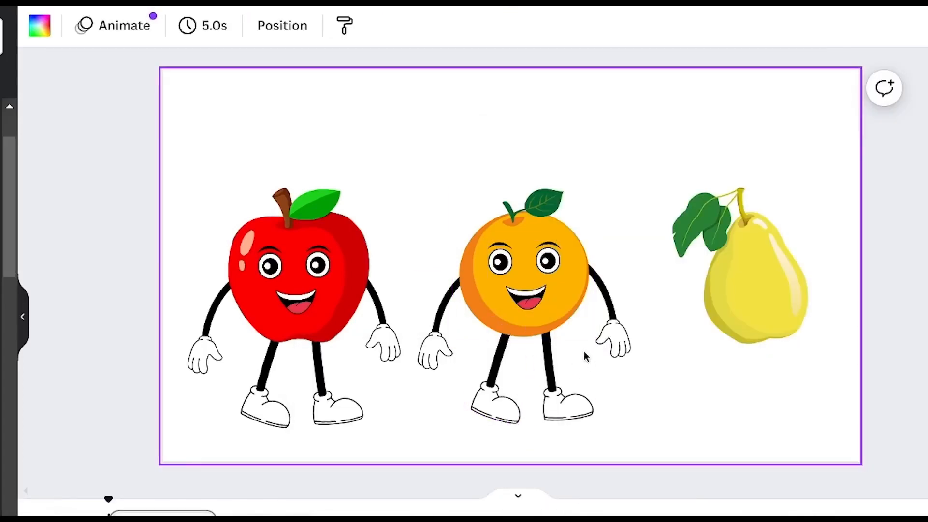
Enlarge the orange slightly and move its left-side arm closer to the body
{"action": "left_click", "coordinate": [580, 232]}
{"action": "left_click_drag", "start_coordinate": [596, 186], "coordinate": [605, 176]}
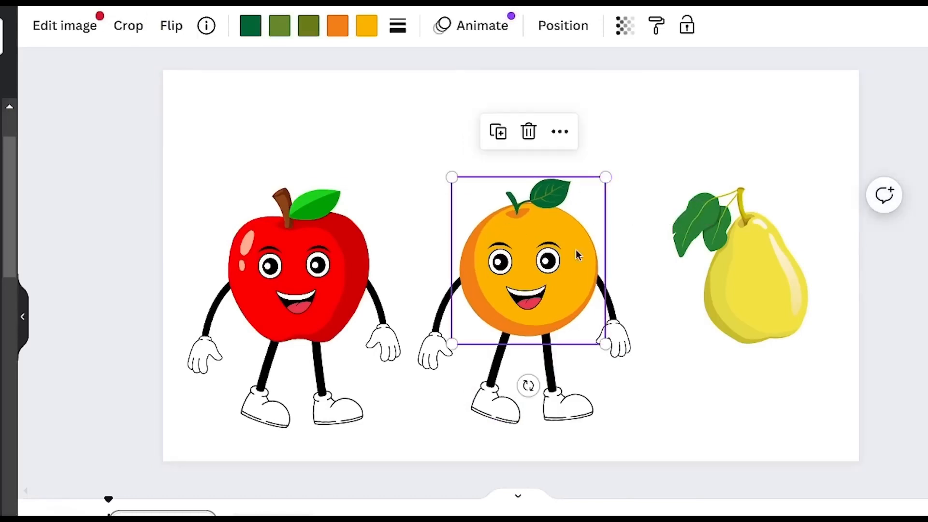
{"action": "left_click", "coordinate": [664, 394]}
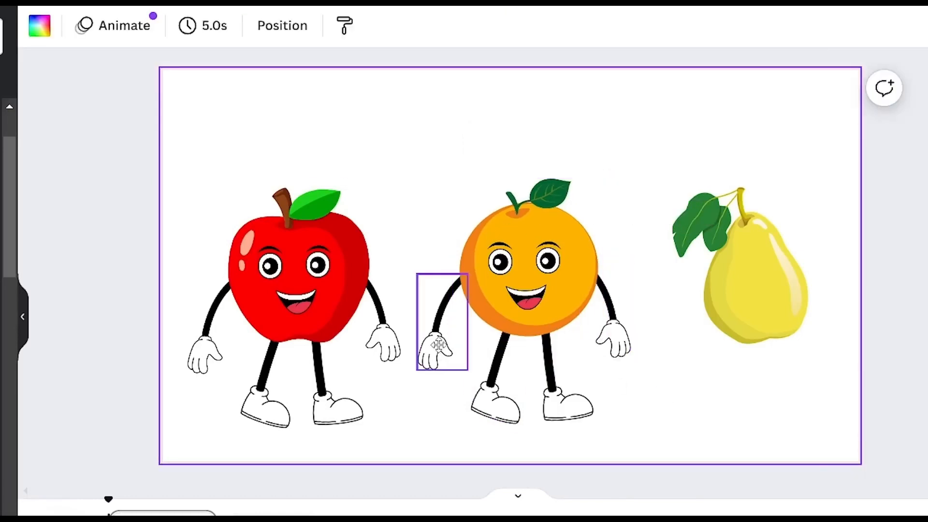
{"action": "left_click_drag", "start_coordinate": [437, 348], "coordinate": [445, 339]}
{"action": "left_click", "coordinate": [650, 395]}
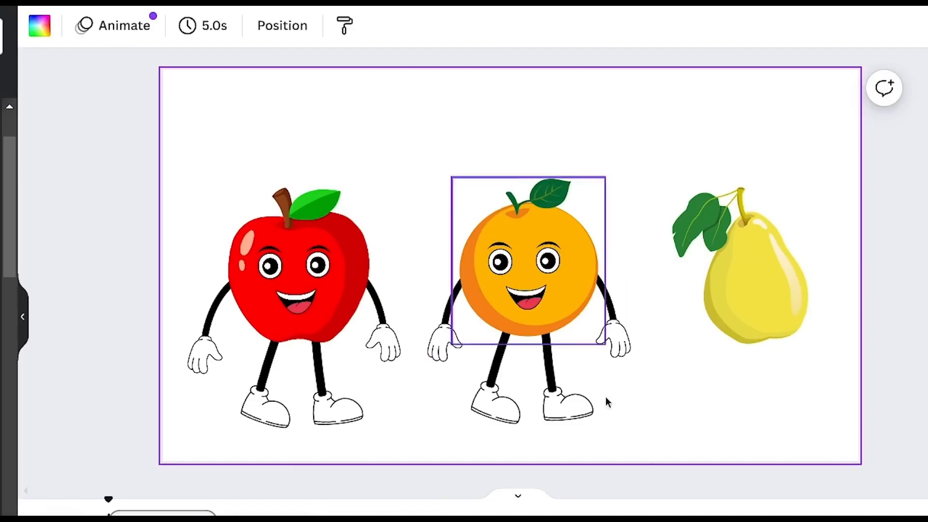
{"action": "left_click", "coordinate": [618, 346]}
{"action": "left_click", "coordinate": [674, 412]}
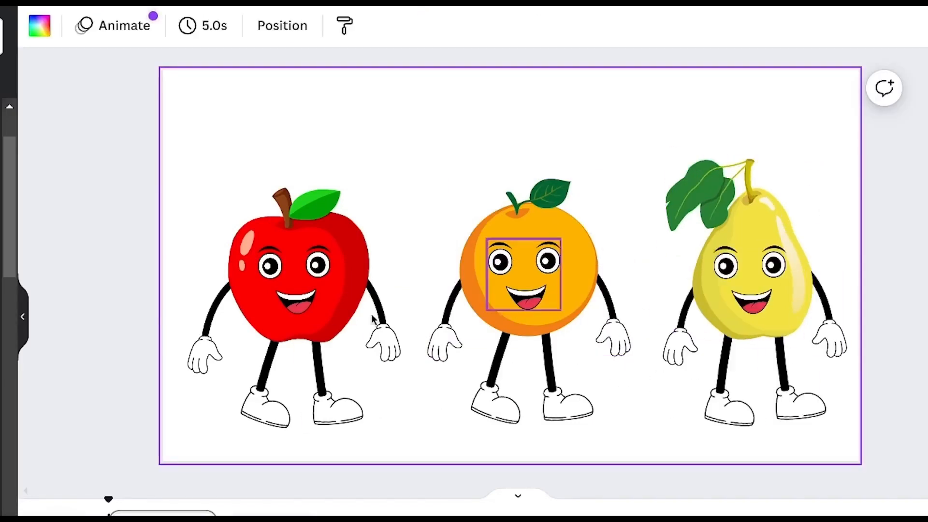
{"action": "left_click_drag", "start_coordinate": [227, 162], "coordinate": [754, 418]}
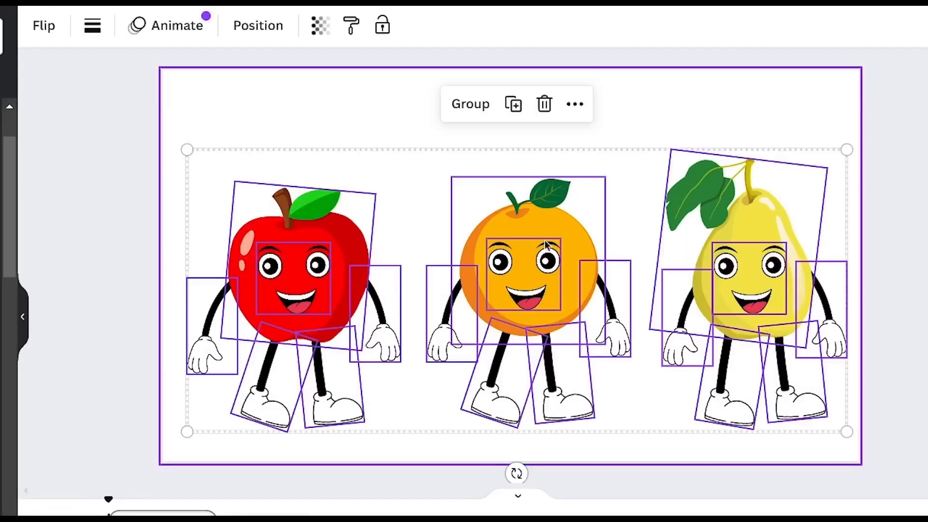
{"action": "left_click", "coordinate": [727, 130]}
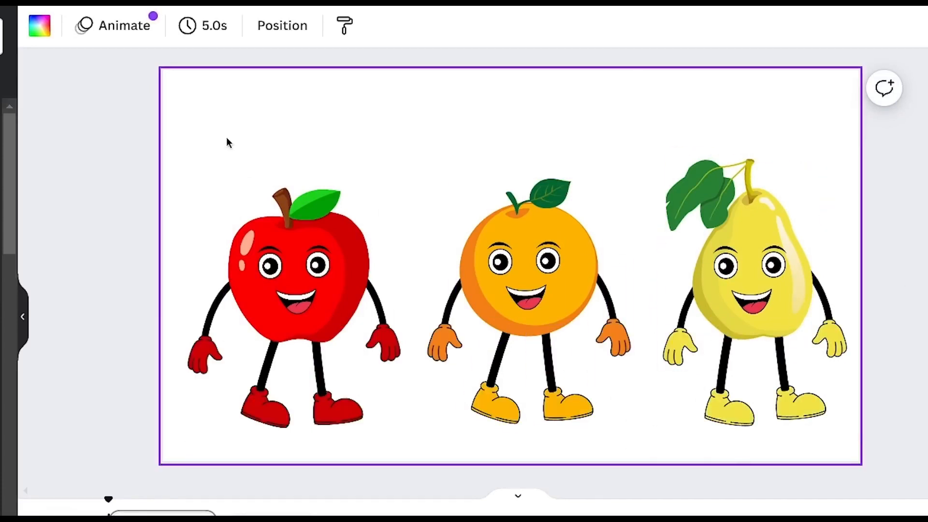
{"action": "left_click_drag", "start_coordinate": [228, 141], "coordinate": [721, 390]}
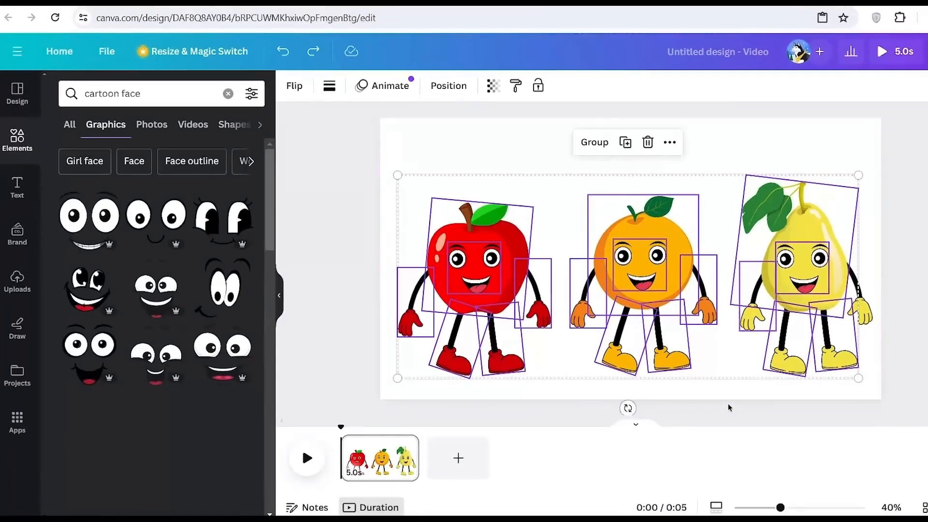
{"action": "left_click", "coordinate": [647, 470]}
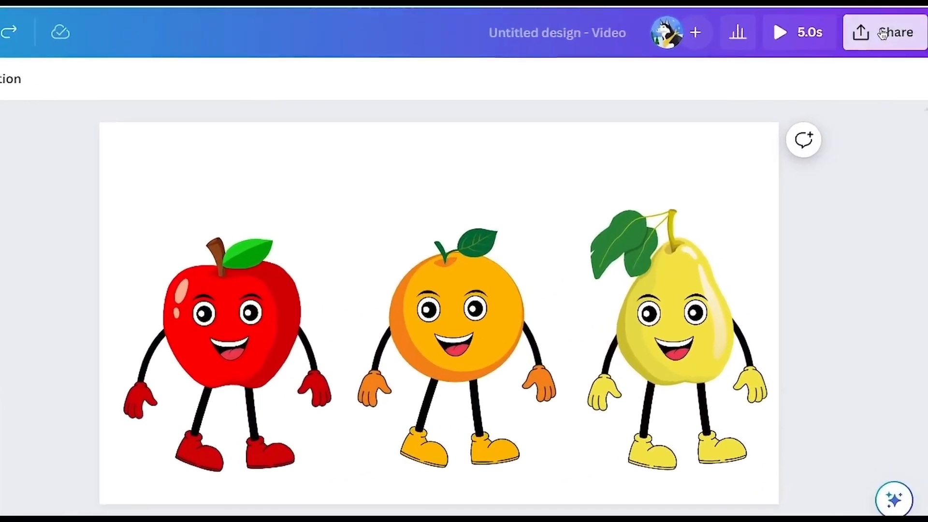
Download the fruit character design as a PNG image at 1,920 × 1,080 px
{"action": "left_click", "coordinate": [882, 32]}
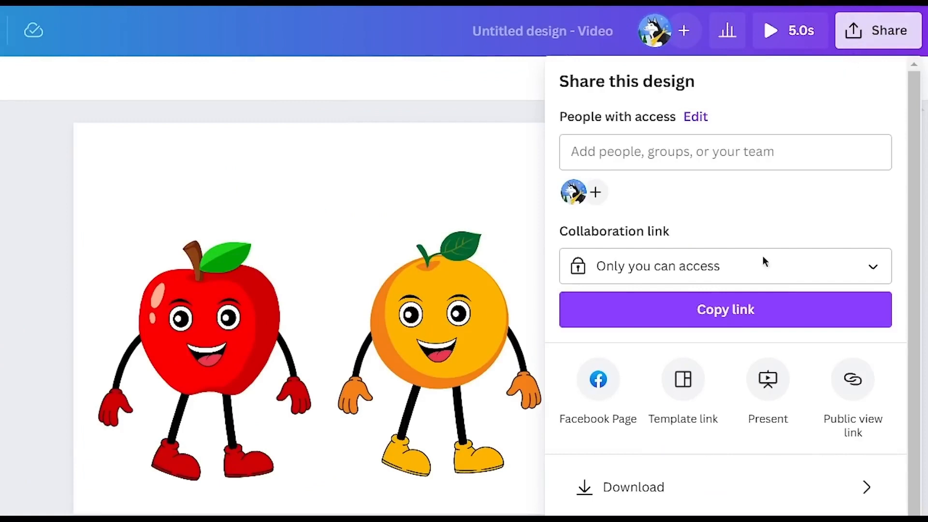
{"action": "left_click", "coordinate": [660, 487]}
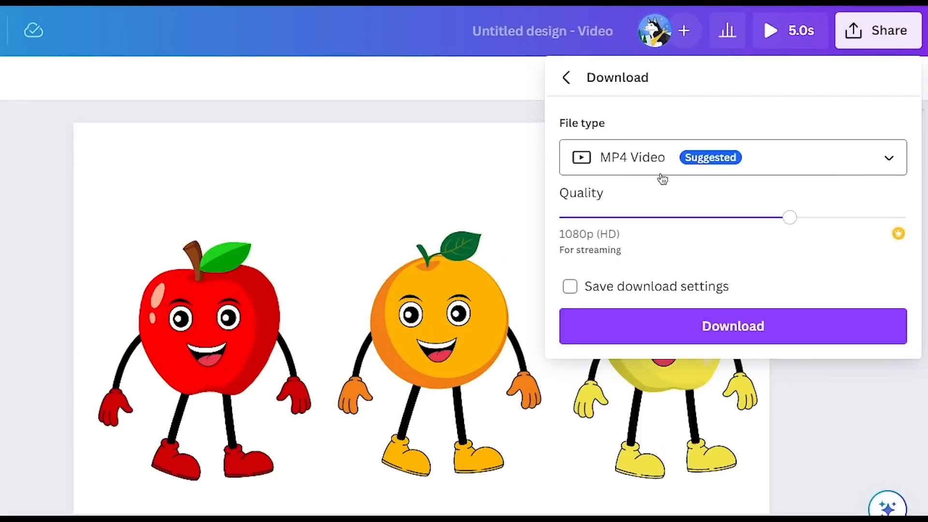
{"action": "left_click", "coordinate": [662, 172]}
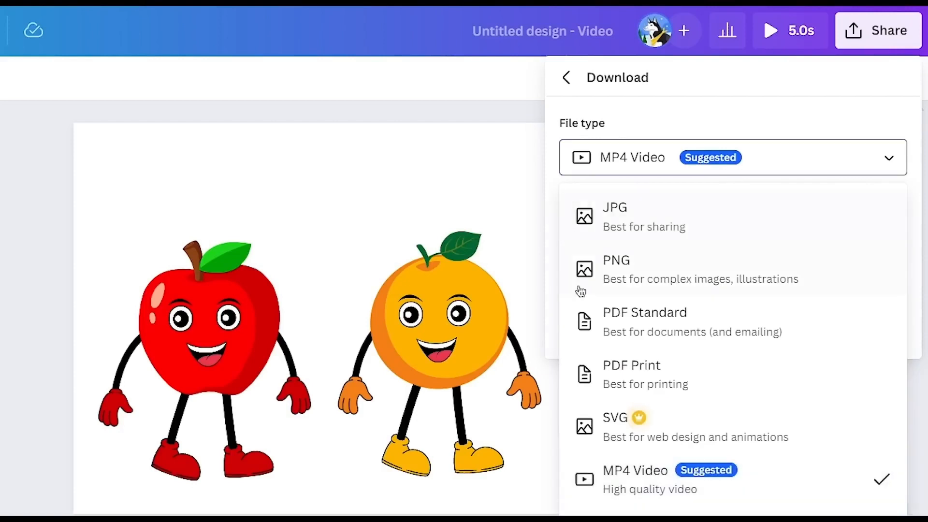
{"action": "left_click", "coordinate": [642, 267]}
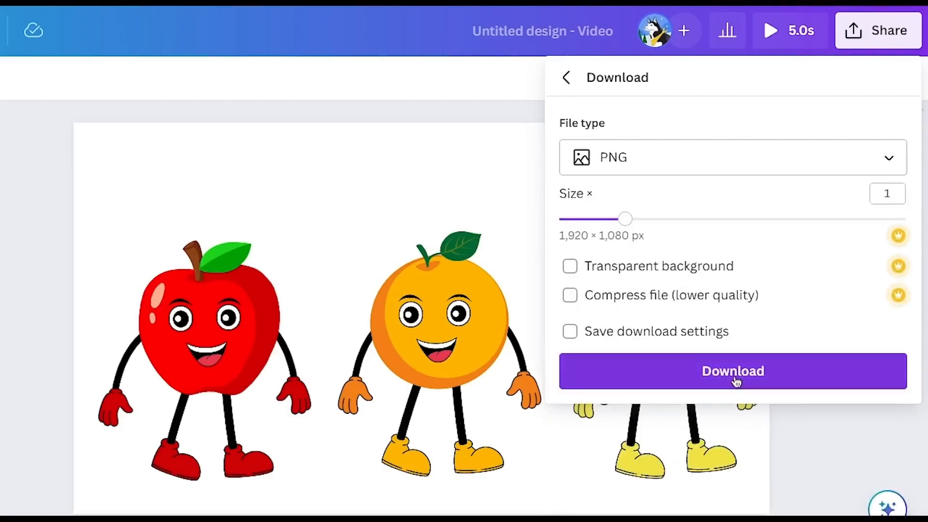
{"action": "left_click", "coordinate": [700, 372]}
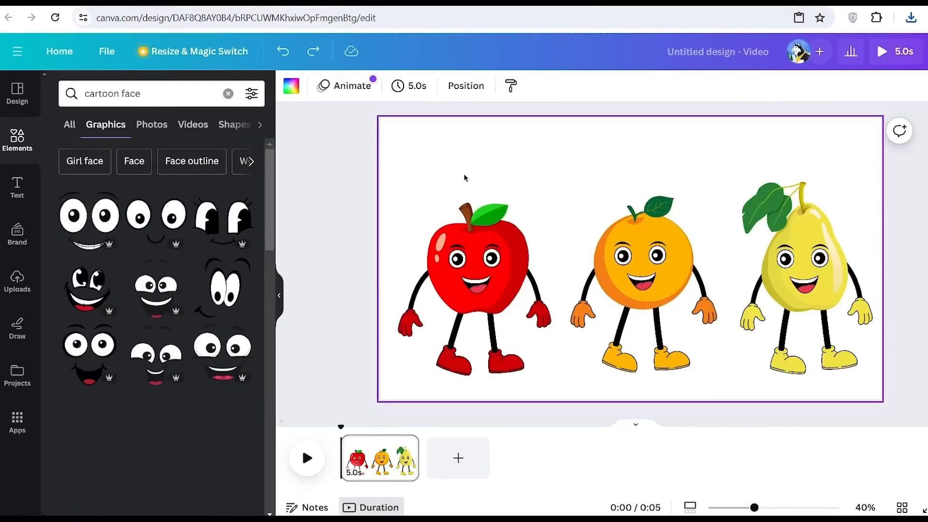
{"action": "left_click_drag", "start_coordinate": [464, 176], "coordinate": [733, 285]}
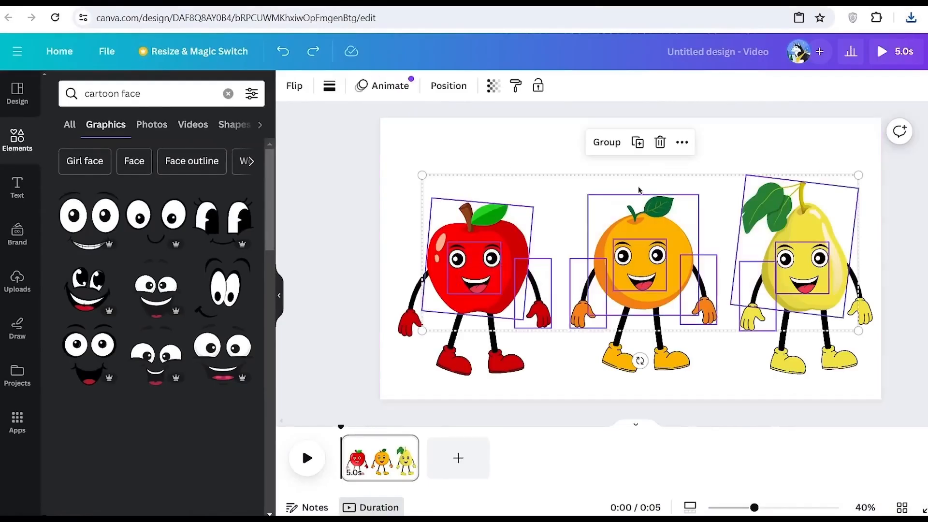
{"action": "left_click", "coordinate": [923, 250]}
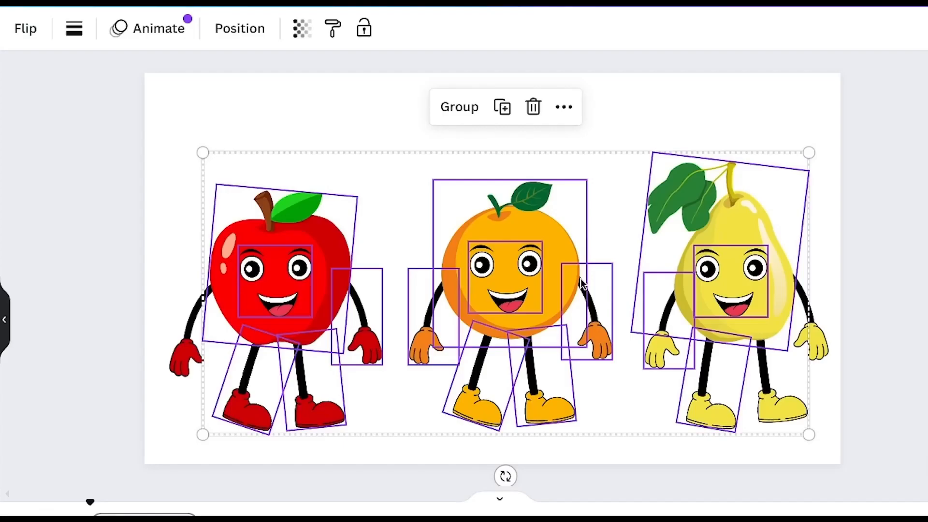
{"action": "left_click", "coordinate": [645, 150]}
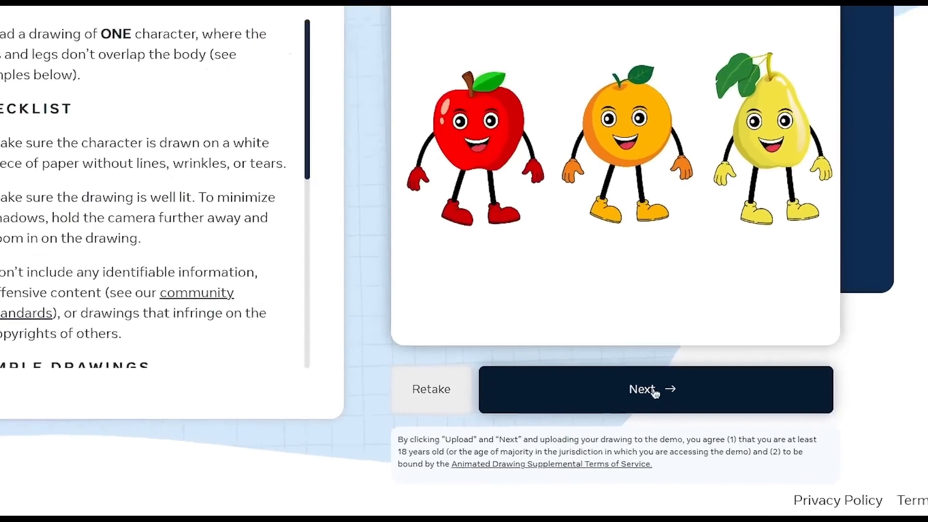
In Animated Drawings, accept the uploaded fruit image and resize the character box to tightly enclose only the apple
{"action": "left_click", "coordinate": [669, 424]}
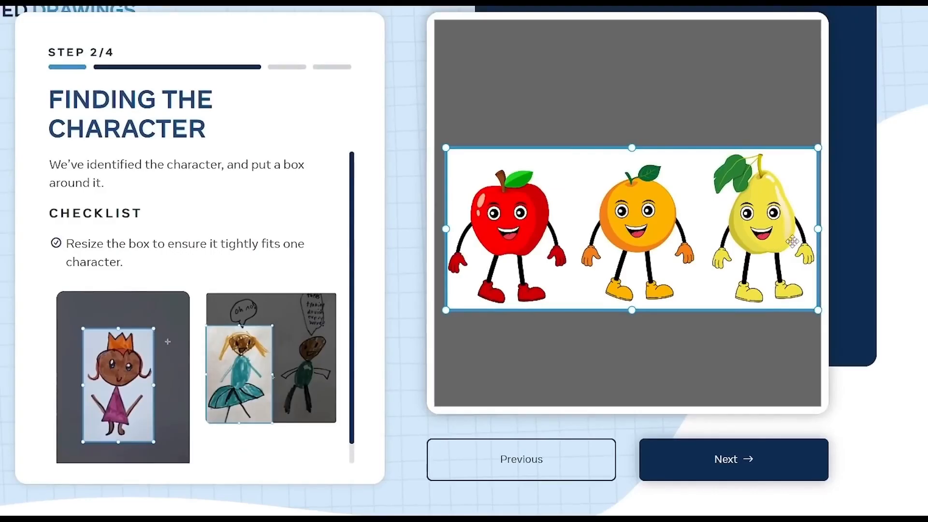
{"action": "left_click_drag", "start_coordinate": [817, 230], "coordinate": [578, 265]}
{"action": "left_click_drag", "start_coordinate": [512, 148], "coordinate": [514, 162]}
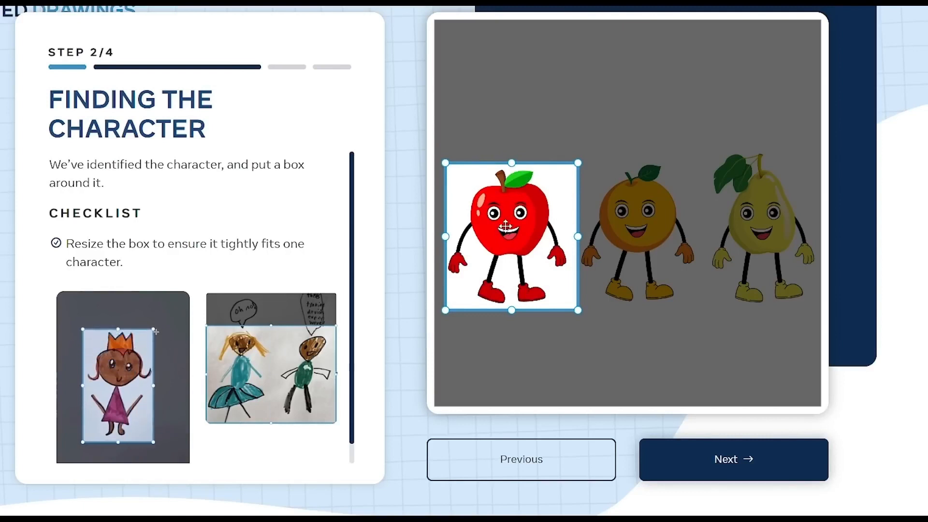
{"action": "left_click", "coordinate": [742, 470]}
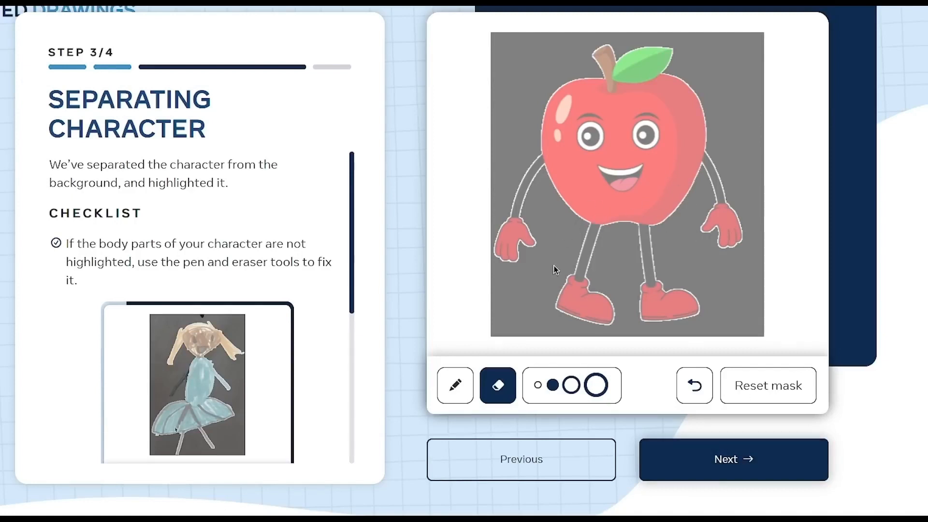
Undo a test eraser stroke on the apple's mask and touch up the body edge with the pen
{"action": "mouse_move", "coordinate": [614, 214]}
{"action": "left_mouse_down"}
{"action": "mouse_move", "coordinate": [599, 156]}
{"action": "mouse_move", "coordinate": [611, 165]}
{"action": "left_mouse_up"}
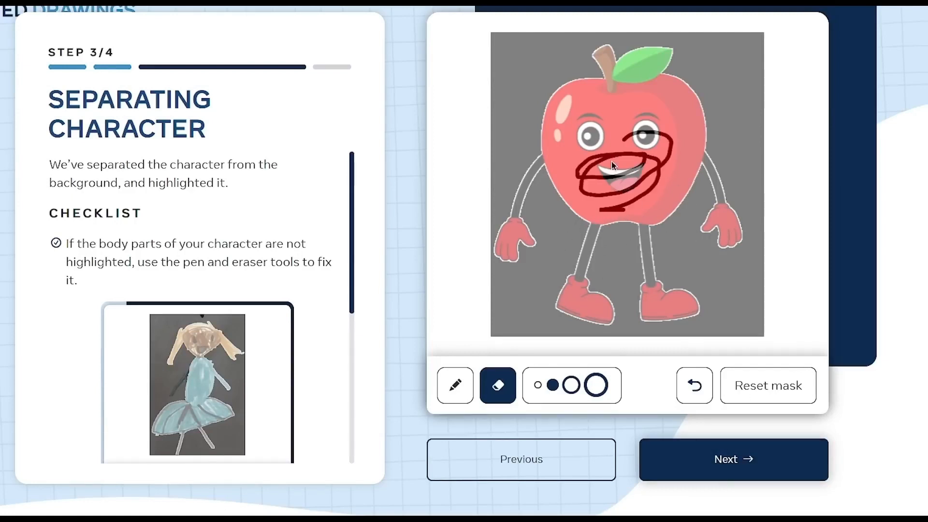
{"action": "left_click", "coordinate": [693, 385]}
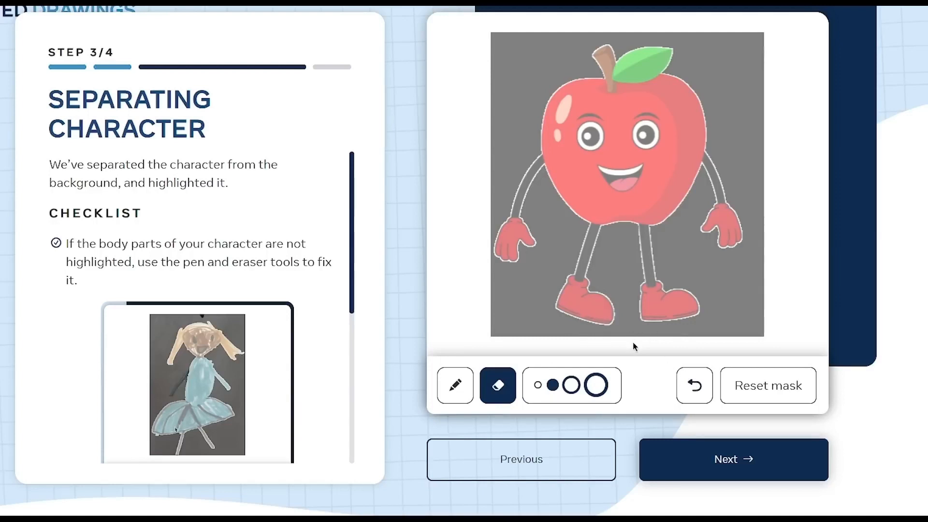
{"action": "left_click", "coordinate": [456, 392]}
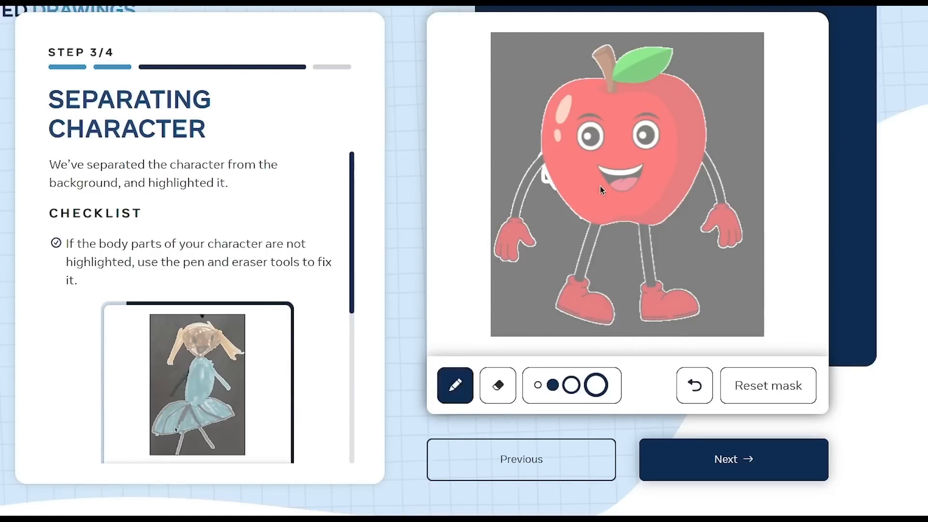
{"action": "left_click", "coordinate": [689, 454]}
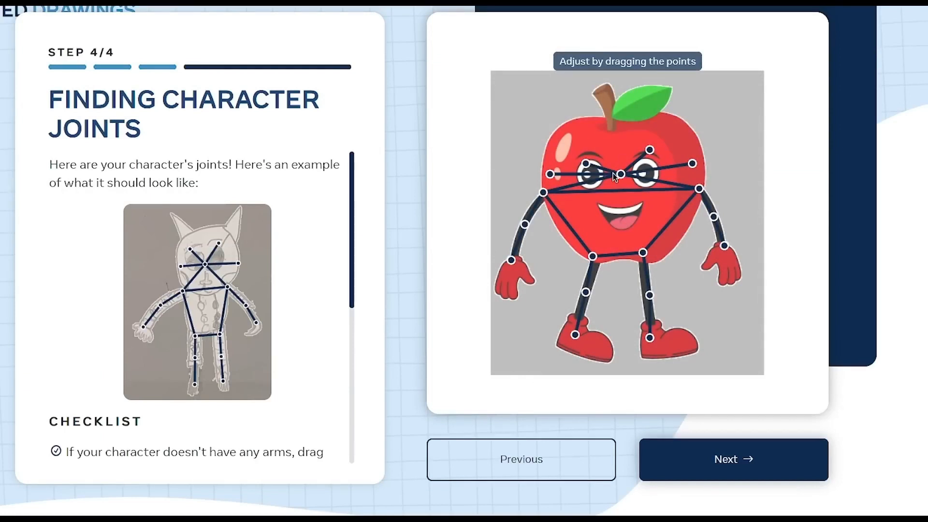
Align the apple's nose, eye, ear and limb joints with its features and accept the skeleton
{"action": "left_click_drag", "start_coordinate": [614, 175], "coordinate": [614, 193]}
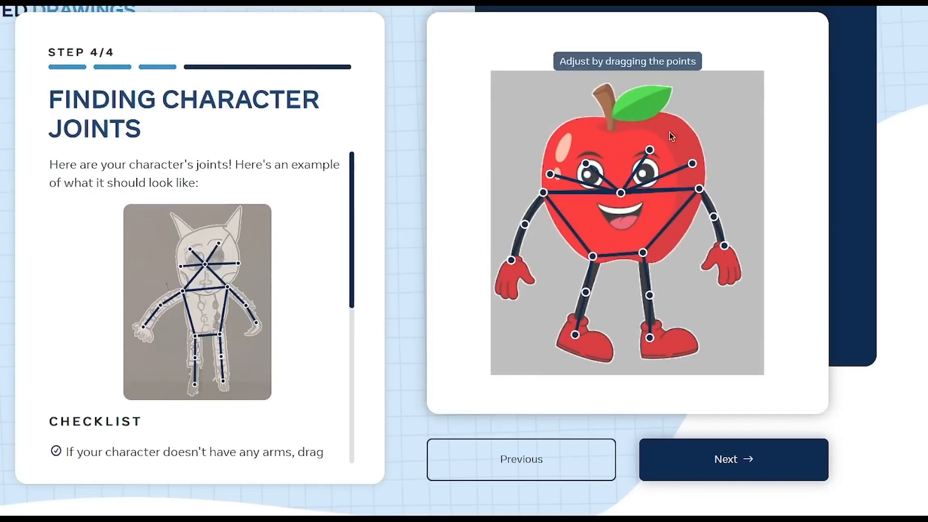
{"action": "left_click_drag", "start_coordinate": [650, 149], "coordinate": [646, 171]}
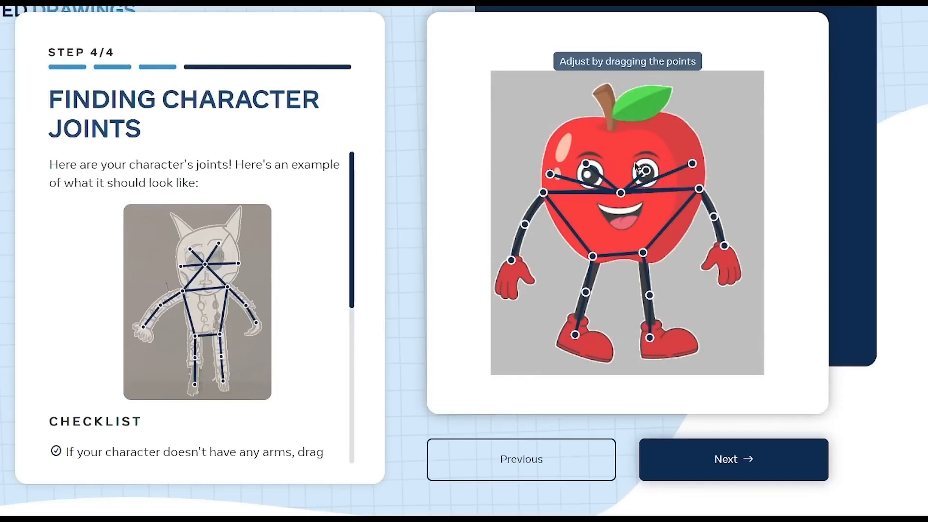
{"action": "left_click_drag", "start_coordinate": [586, 163], "coordinate": [588, 174]}
{"action": "left_click_drag", "start_coordinate": [621, 193], "coordinate": [617, 191]}
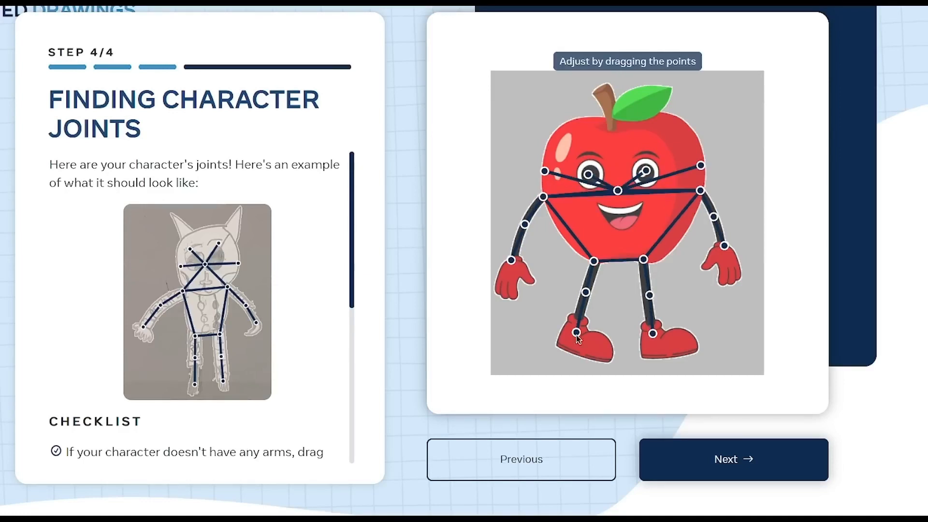
{"action": "left_click", "coordinate": [726, 462]}
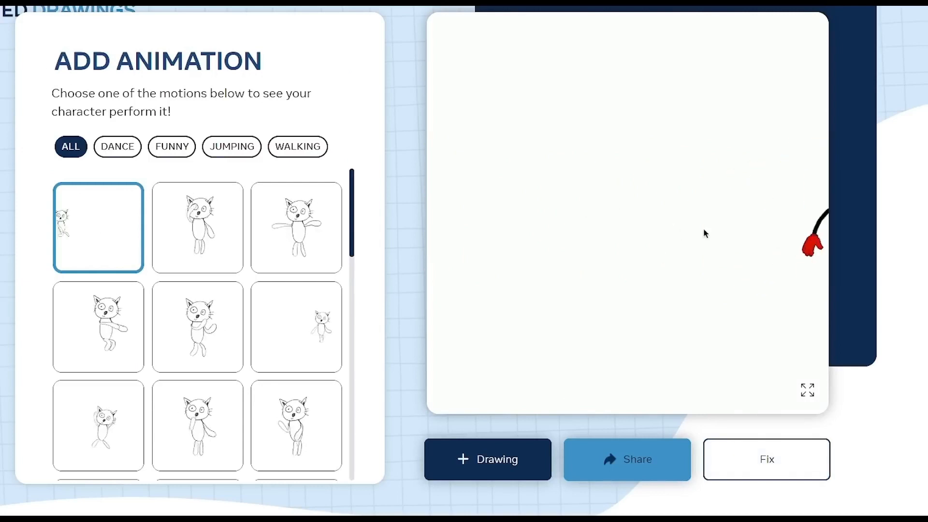
Browse and preview the available motions, and apply the hand-waving motion to the apple character
{"action": "scroll", "coordinate": [146, 401], "scroll_direction": "down", "scroll_amount": 5}
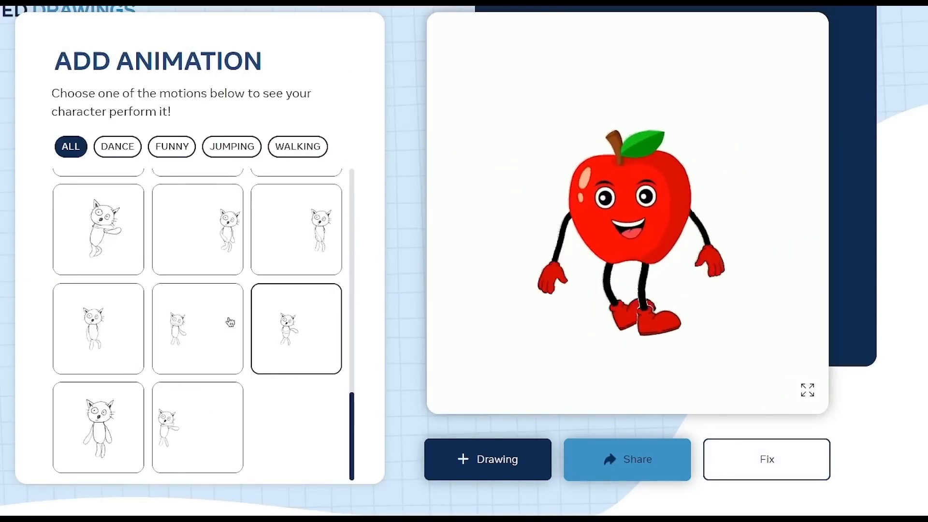
{"action": "left_click", "coordinate": [126, 259]}
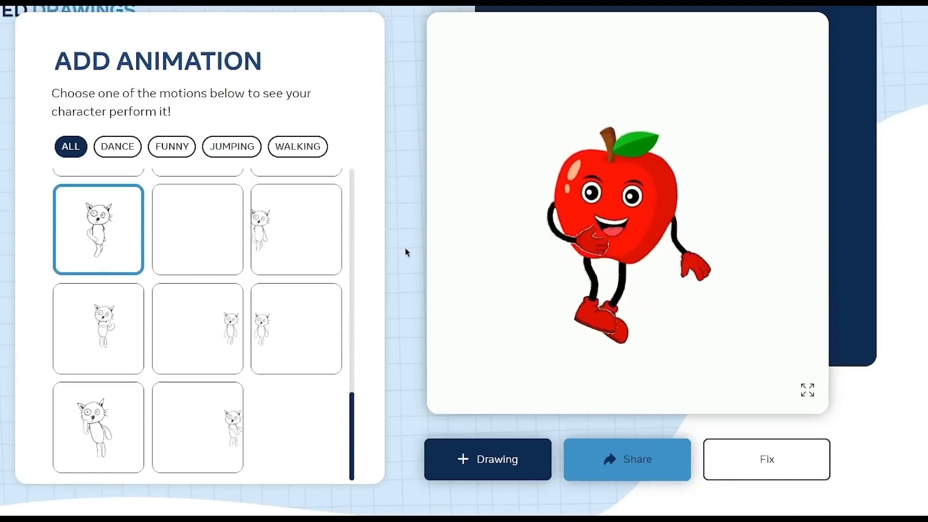
{"action": "scroll", "coordinate": [290, 304], "scroll_direction": "up", "scroll_amount": 2}
{"action": "scroll", "coordinate": [273, 309], "scroll_direction": "up", "scroll_amount": 4}
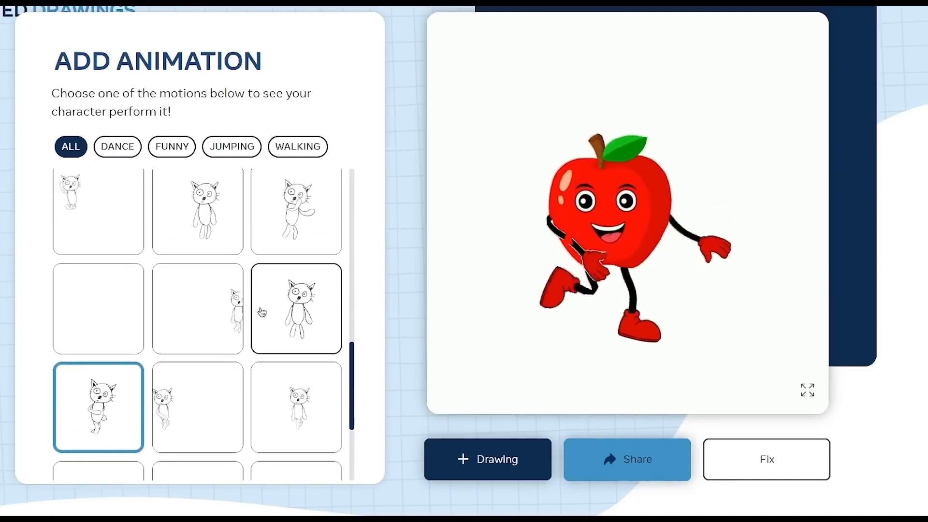
{"action": "scroll", "coordinate": [242, 304], "scroll_direction": "up", "scroll_amount": 3}
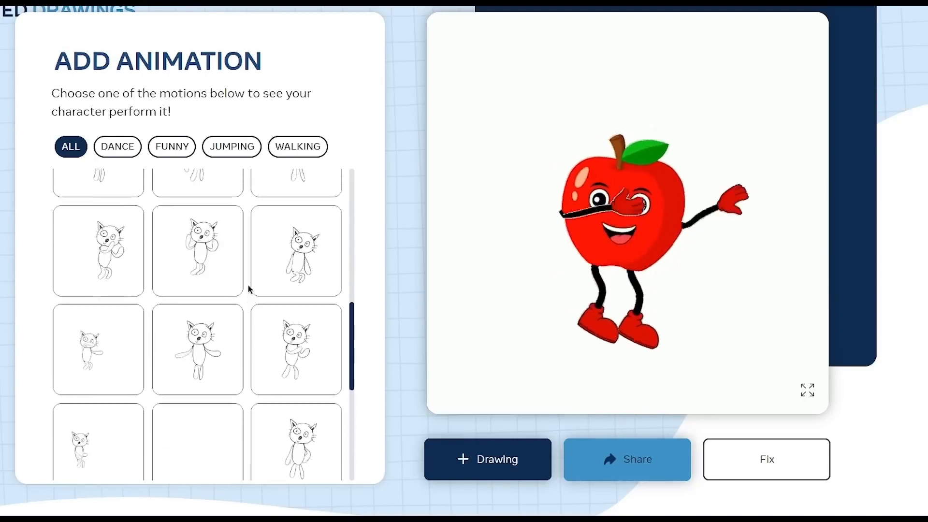
{"action": "scroll", "coordinate": [292, 319], "scroll_direction": "up", "scroll_amount": 3}
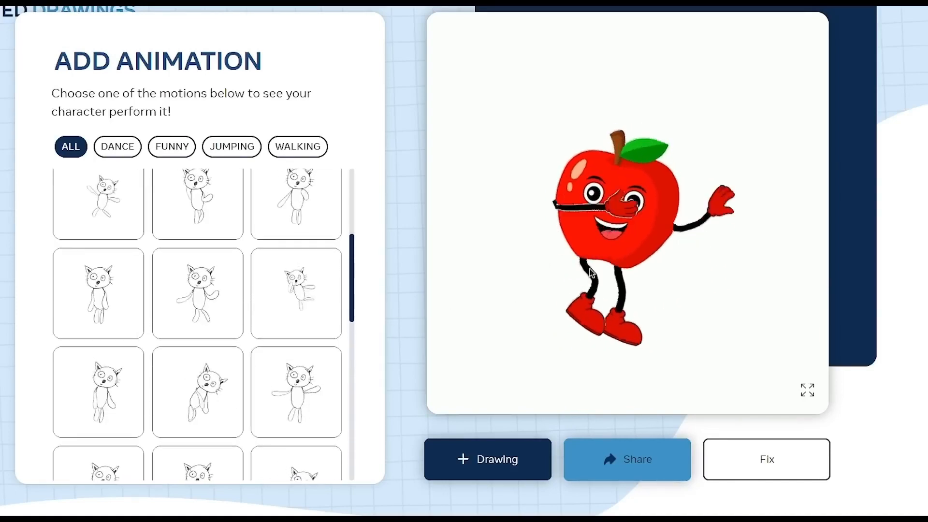
{"action": "scroll", "coordinate": [251, 291], "scroll_direction": "up", "scroll_amount": 3}
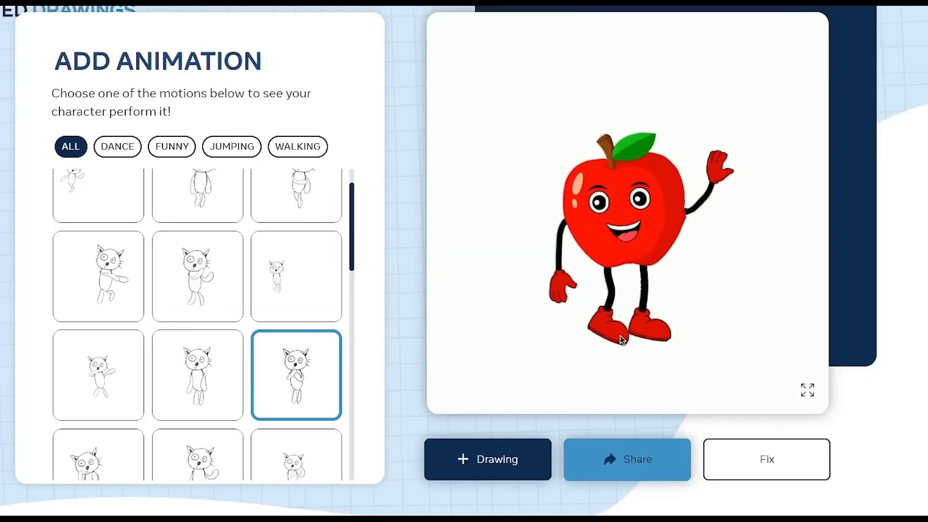
Open the apple's waving animation full screen and download the video
{"action": "left_click", "coordinate": [808, 391]}
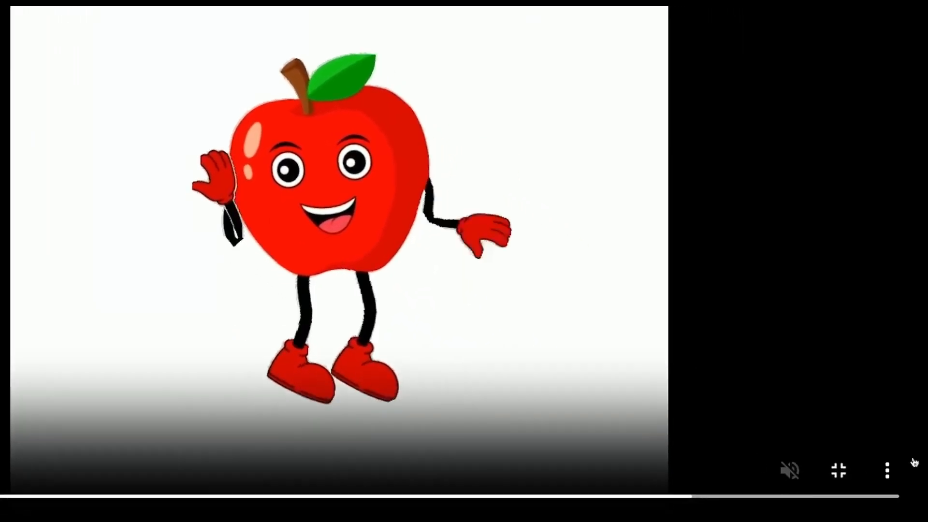
{"action": "left_click", "coordinate": [887, 470]}
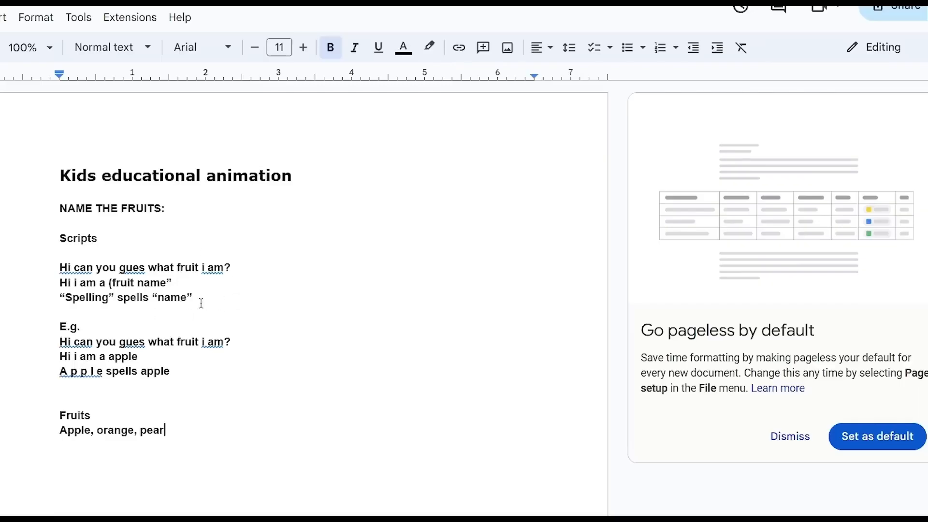
Switch to the Google Docs script and select the three apple example lines for copying
{"action": "left_click_drag", "start_coordinate": [182, 377], "coordinate": [65, 332]}
{"action": "key", "text": "ctrl+c"}
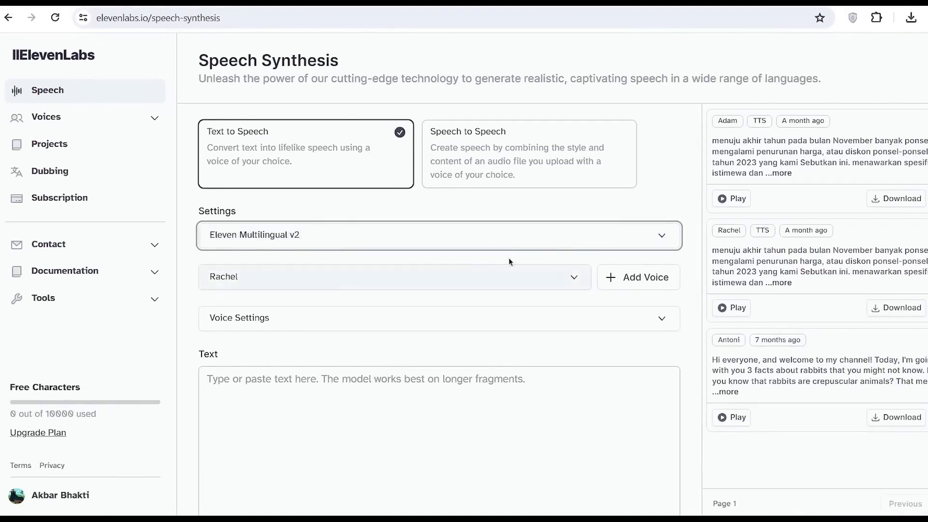
In ElevenLabs Speech Synthesis, choose the premade Gigi voice, tagged american, childish and animation
{"action": "left_click", "coordinate": [565, 281]}
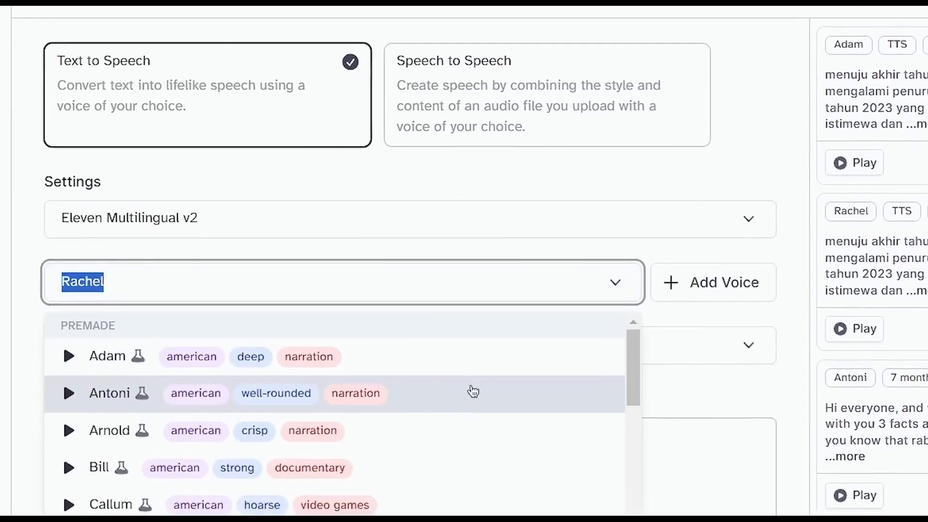
{"action": "scroll", "coordinate": [473, 392], "scroll_direction": "down", "scroll_amount": 12}
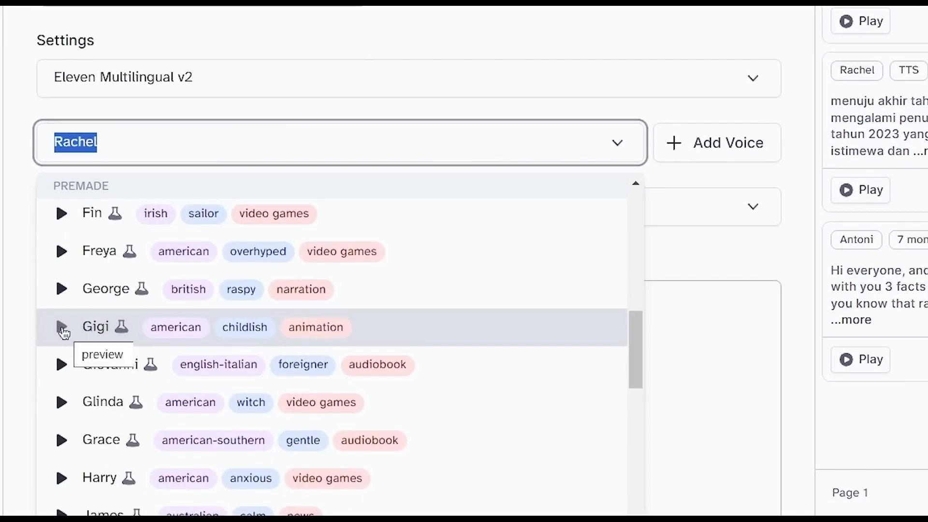
{"action": "left_click", "coordinate": [343, 326]}
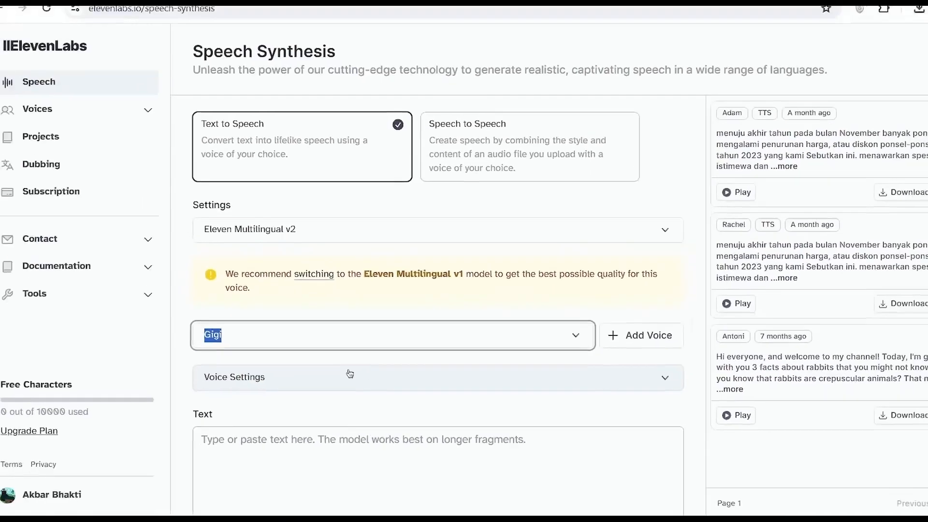
Copy the three apple example lines from the Google Docs script and paste them into the ElevenLabs speech text
{"action": "scroll", "coordinate": [380, 379], "scroll_direction": "down", "scroll_amount": 1}
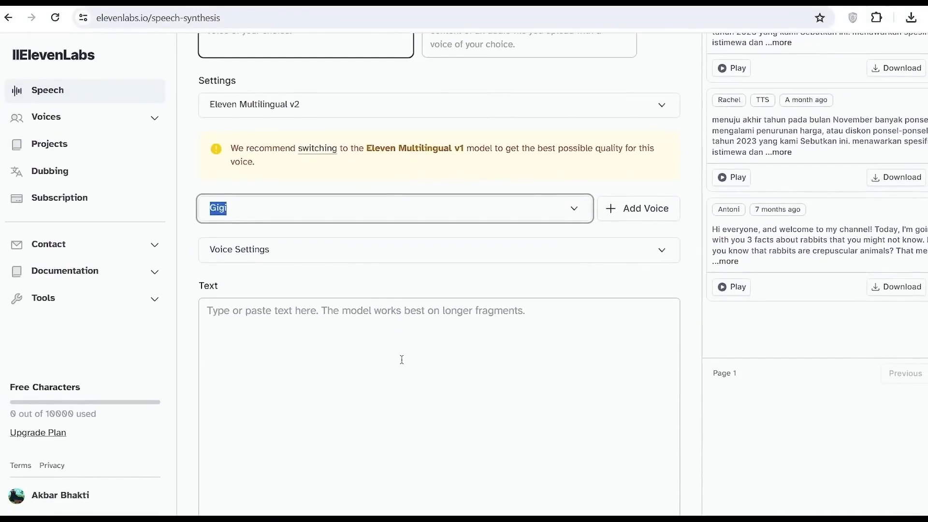
{"action": "scroll", "coordinate": [401, 359], "scroll_direction": "down", "scroll_amount": 1}
{"action": "left_click", "coordinate": [308, 248]}
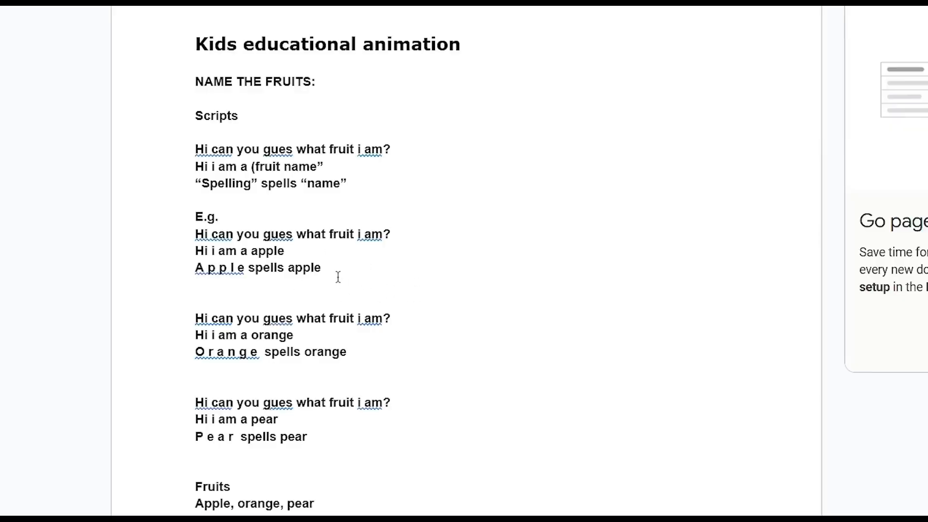
{"action": "left_click_drag", "start_coordinate": [337, 277], "coordinate": [195, 234]}
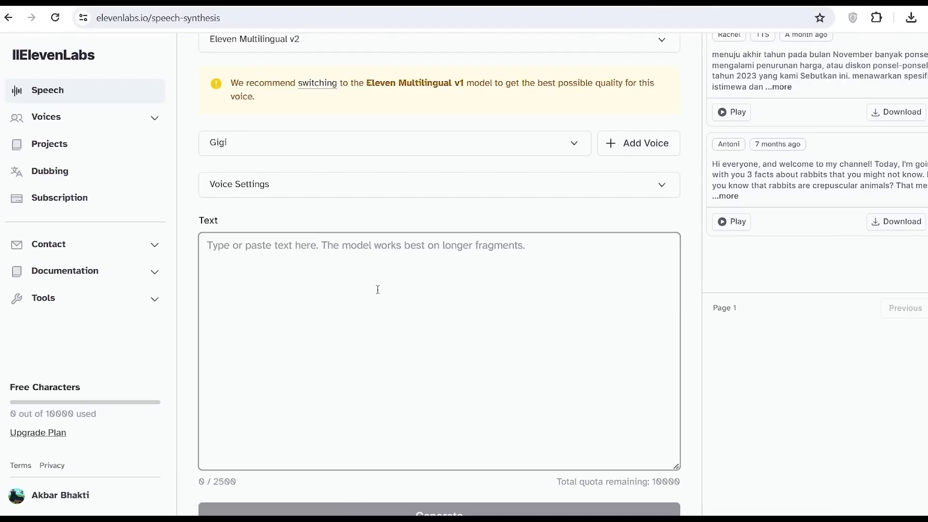
{"action": "right_click", "coordinate": [302, 252]}
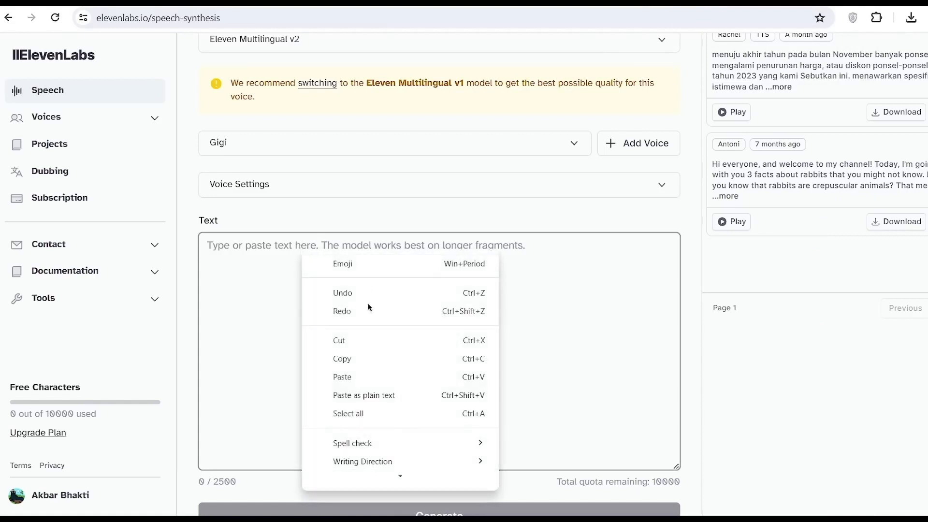
{"action": "left_click", "coordinate": [360, 378]}
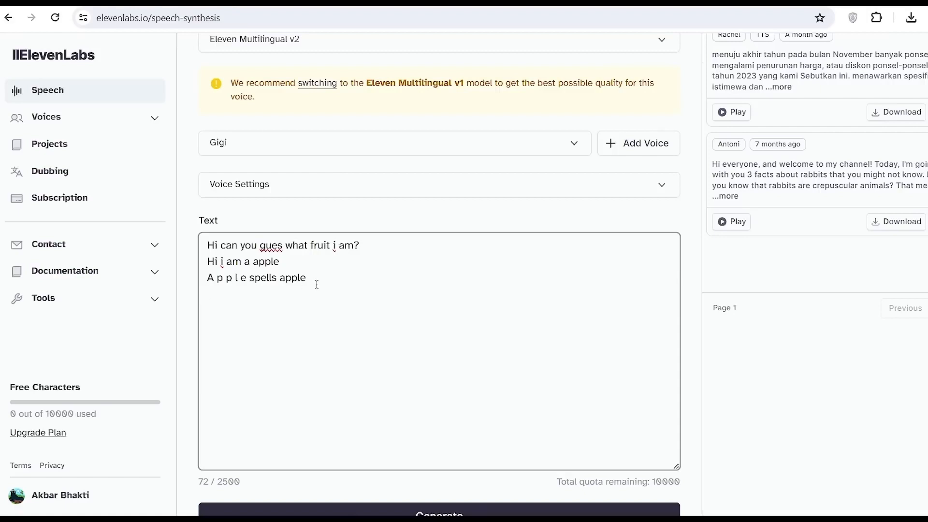
Generate the apple speech with the Gigi voice and download the audio clip
{"action": "scroll", "coordinate": [422, 418], "scroll_direction": "down", "scroll_amount": 1}
{"action": "scroll", "coordinate": [408, 406], "scroll_direction": "up", "scroll_amount": 1}
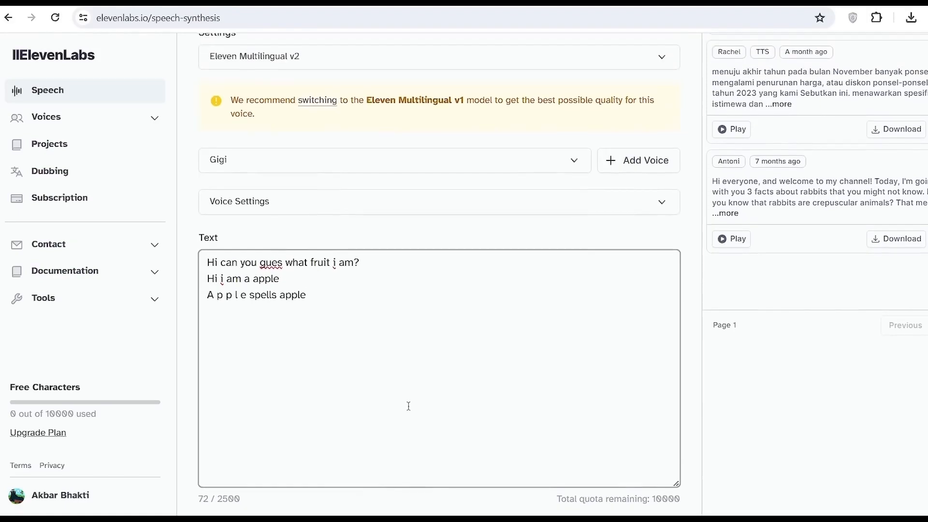
{"action": "scroll", "coordinate": [364, 363], "scroll_direction": "down", "scroll_amount": 2}
{"action": "left_click", "coordinate": [440, 491]}
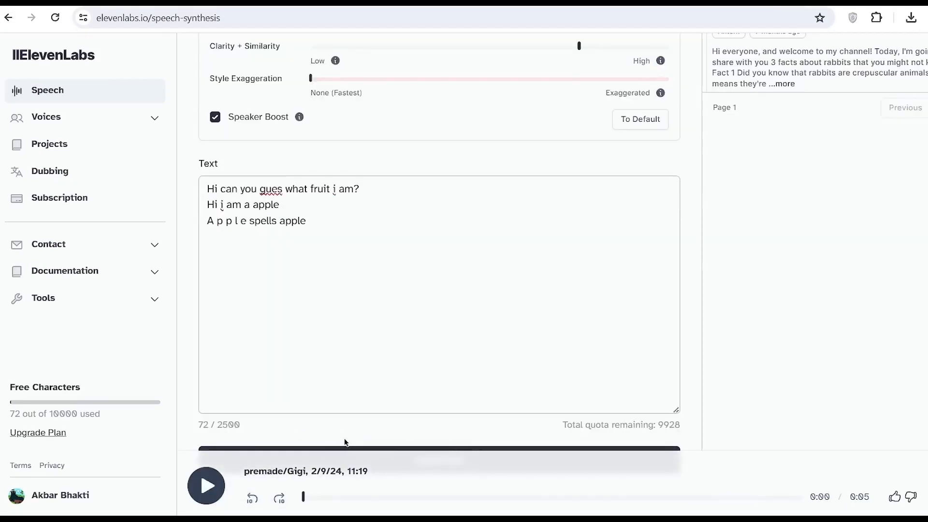
{"action": "scroll", "coordinate": [404, 459], "scroll_direction": "down", "scroll_amount": 1}
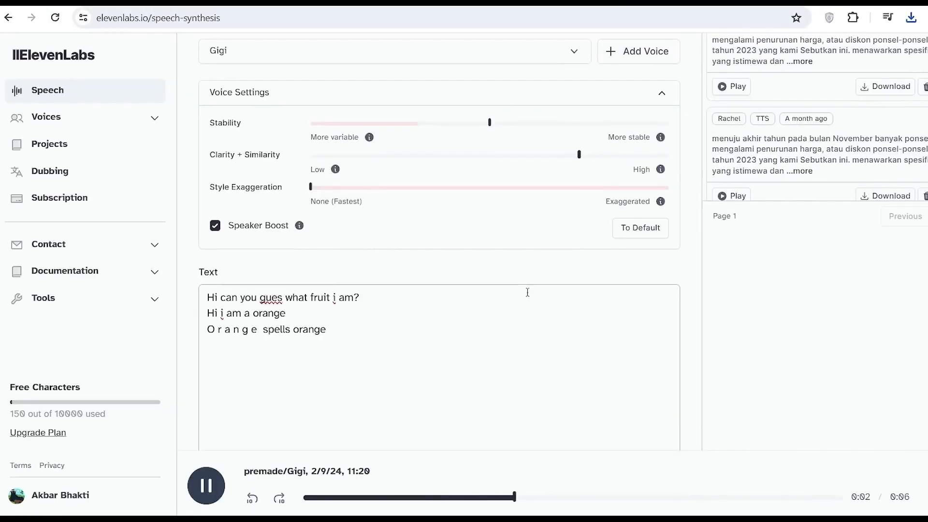
{"action": "scroll", "coordinate": [520, 315], "scroll_direction": "down", "scroll_amount": 2}
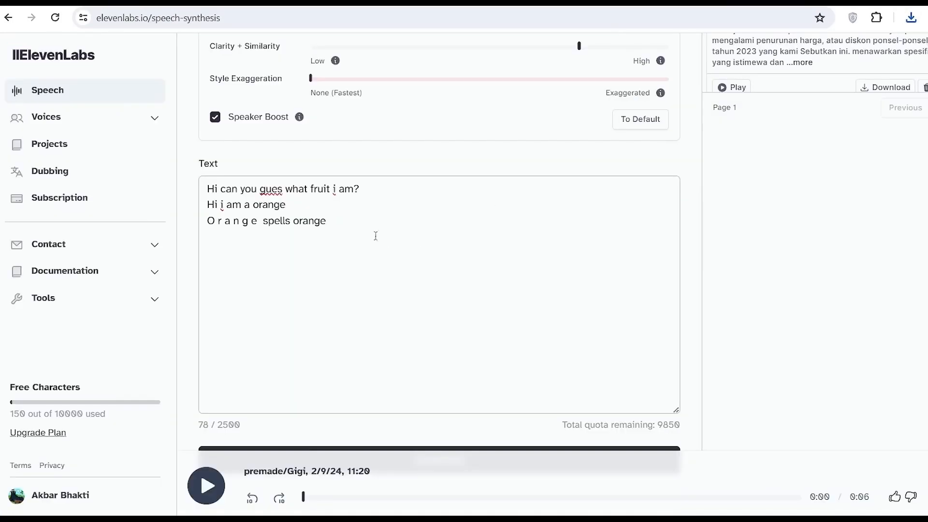
Replace the speech text with the three pear lines from the script and generate the pear audio
{"action": "left_click", "coordinate": [277, 280]}
{"action": "key", "text": "ctrl+a"}
{"action": "type", "text": "Hi can you gues what fruit i am? Hi i am a pear P e a r  spells pear"}
{"action": "scroll", "coordinate": [485, 290], "scroll_direction": "down", "scroll_amount": 1}
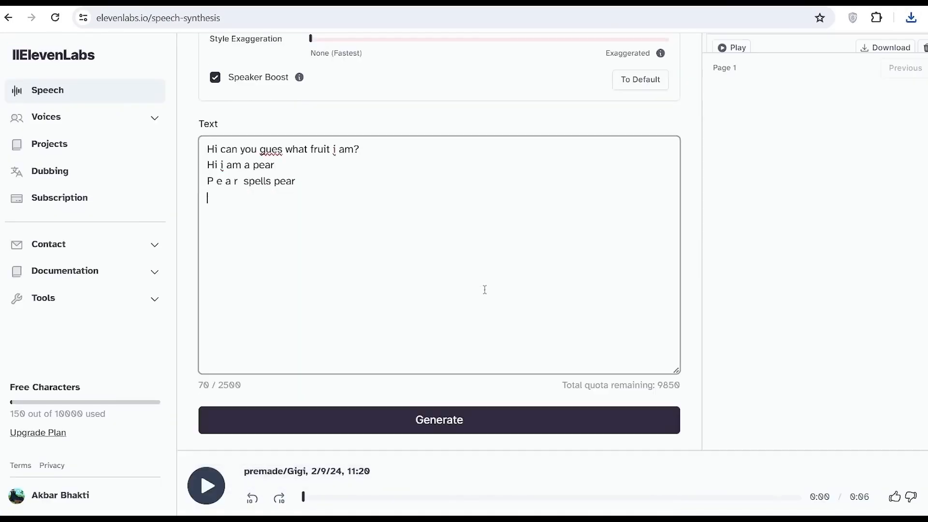
{"action": "left_click", "coordinate": [437, 421]}
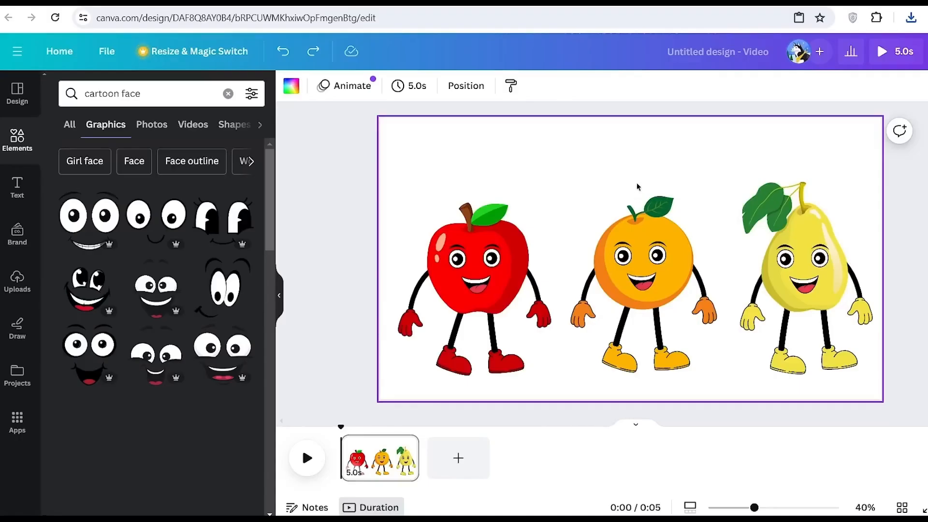
Switch to the Canva fruit design, upload the three ElevenLabs audio clips and add a blank second page
{"action": "left_click_drag", "start_coordinate": [454, 174], "coordinate": [824, 312]}
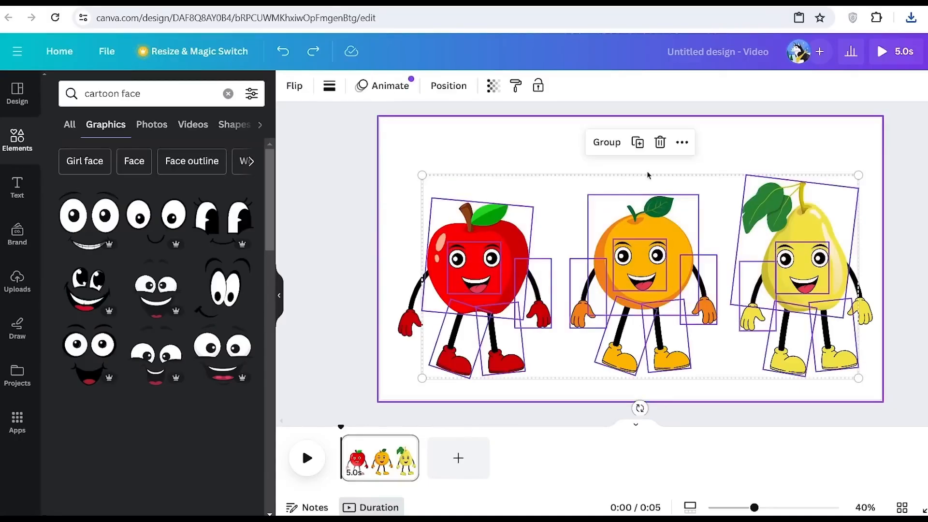
{"action": "left_click", "coordinate": [746, 154]}
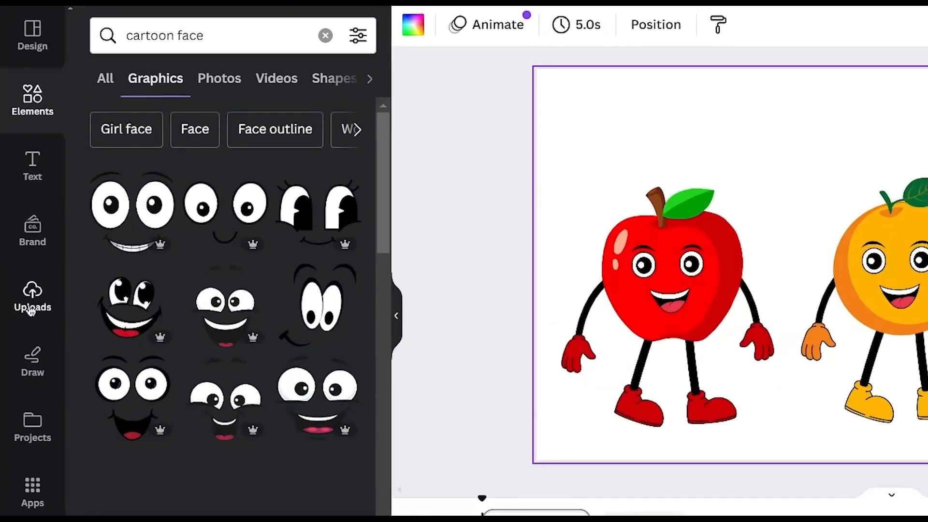
{"action": "left_click", "coordinate": [31, 309]}
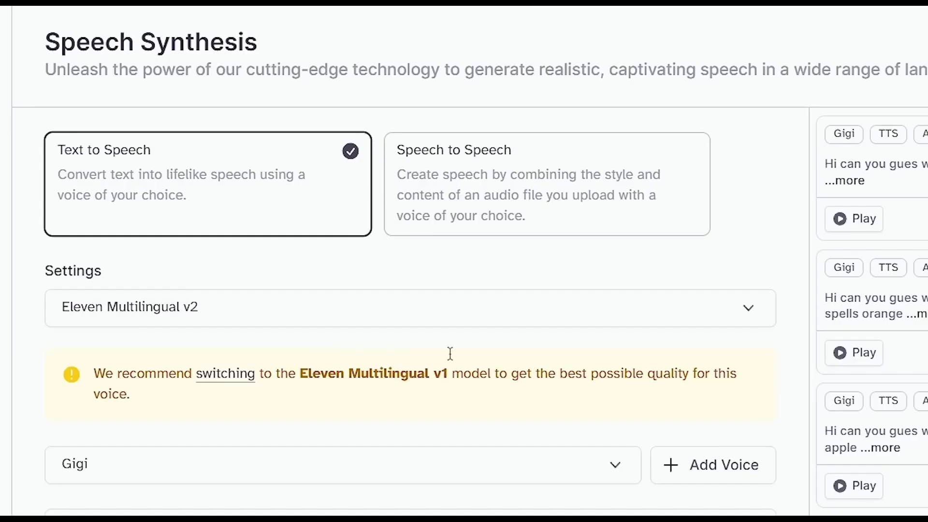
{"action": "scroll", "coordinate": [449, 354], "scroll_direction": "down", "scroll_amount": 1}
{"action": "scroll", "coordinate": [380, 411], "scroll_direction": "down", "scroll_amount": 5}
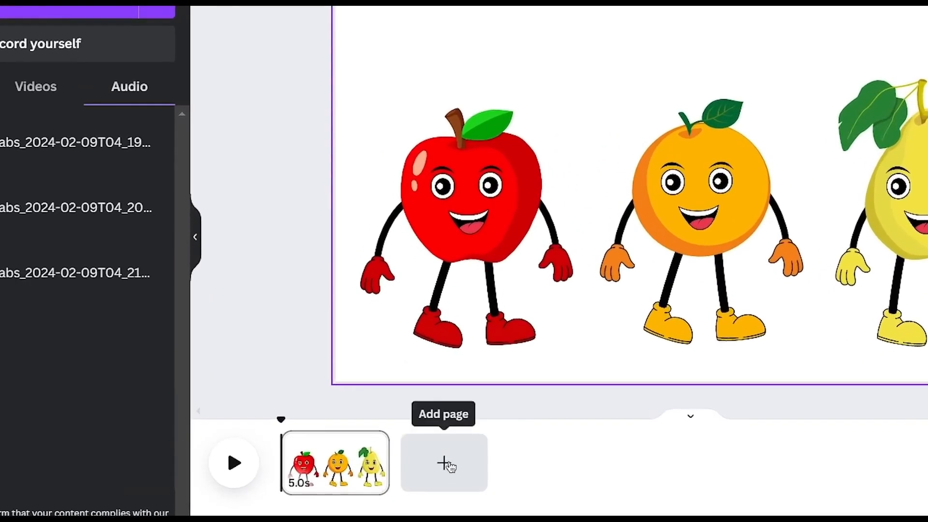
{"action": "left_click", "coordinate": [444, 464]}
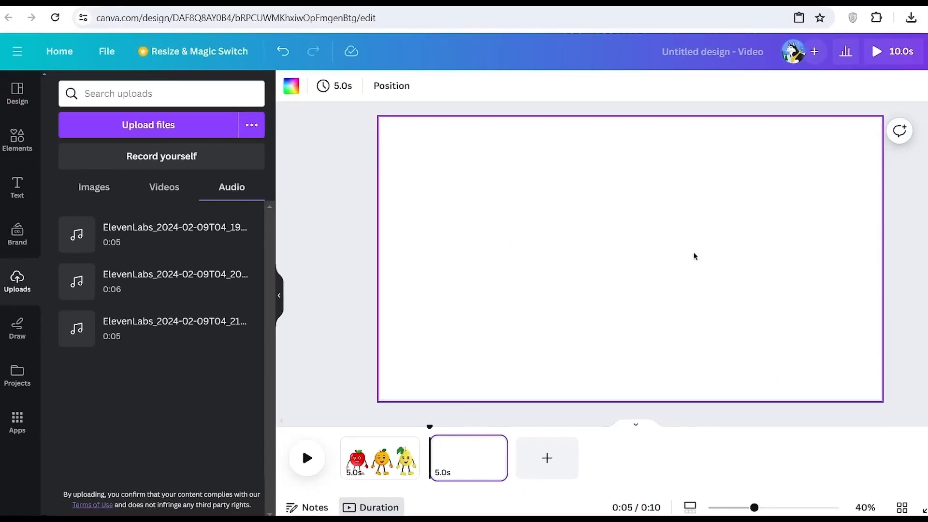
Search the elements for "cartoon background" and show all matching graphics
{"action": "left_click", "coordinate": [17, 140]}
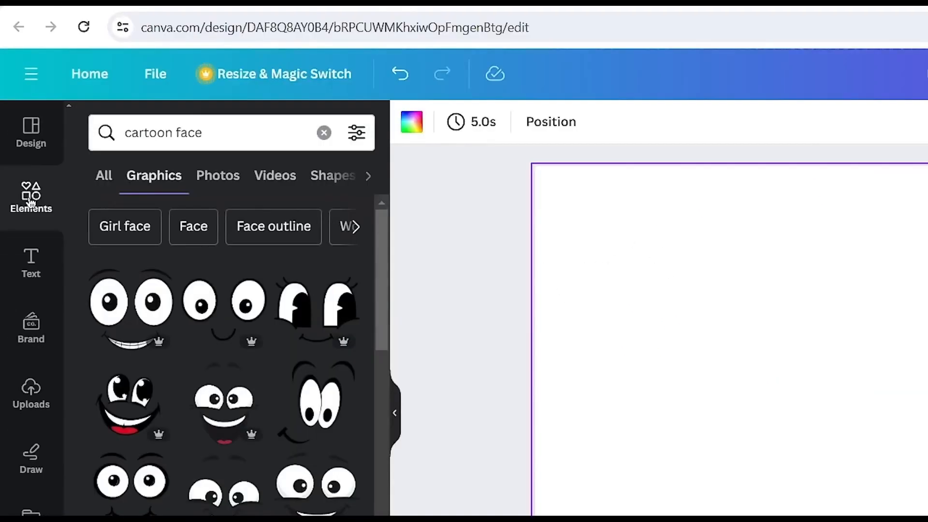
{"action": "left_click", "coordinate": [29, 202]}
{"action": "left_click", "coordinate": [177, 131]}
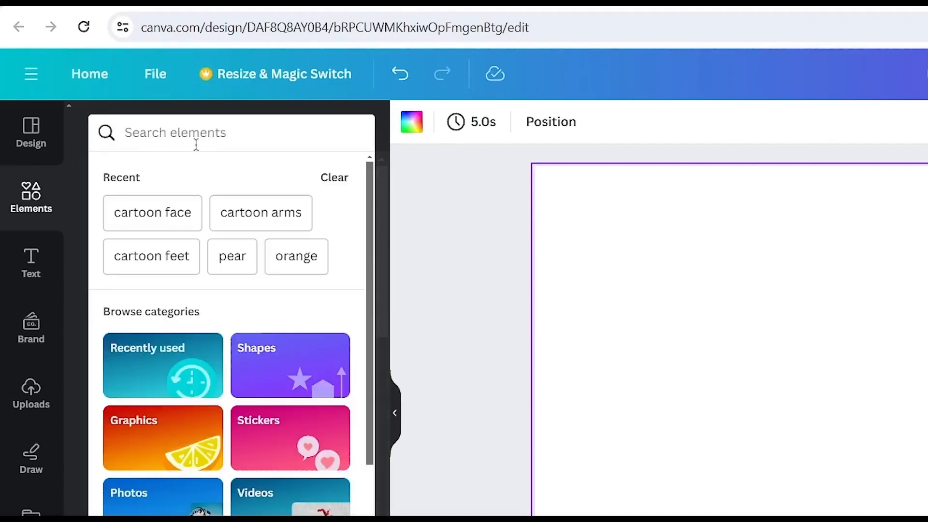
{"action": "type", "text": "cart"}
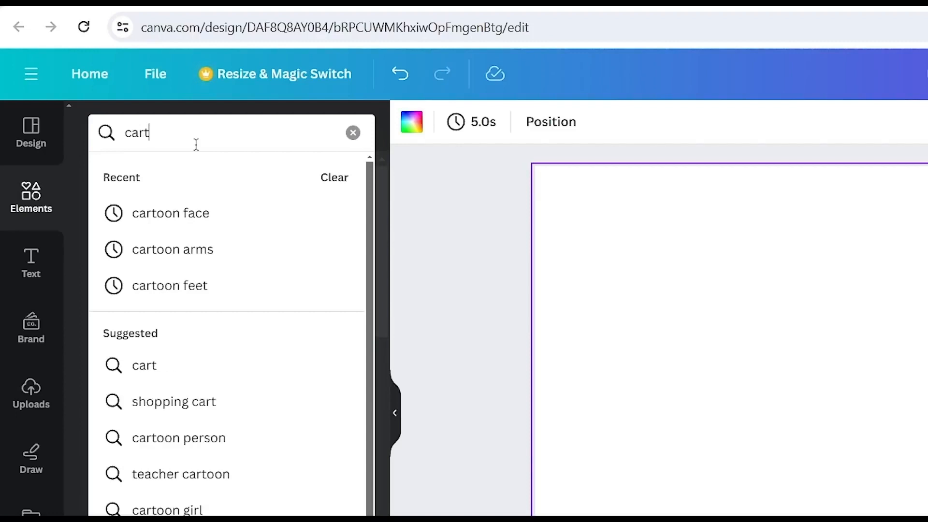
{"action": "type", "text": "oon back"}
{"action": "left_click", "coordinate": [199, 205]}
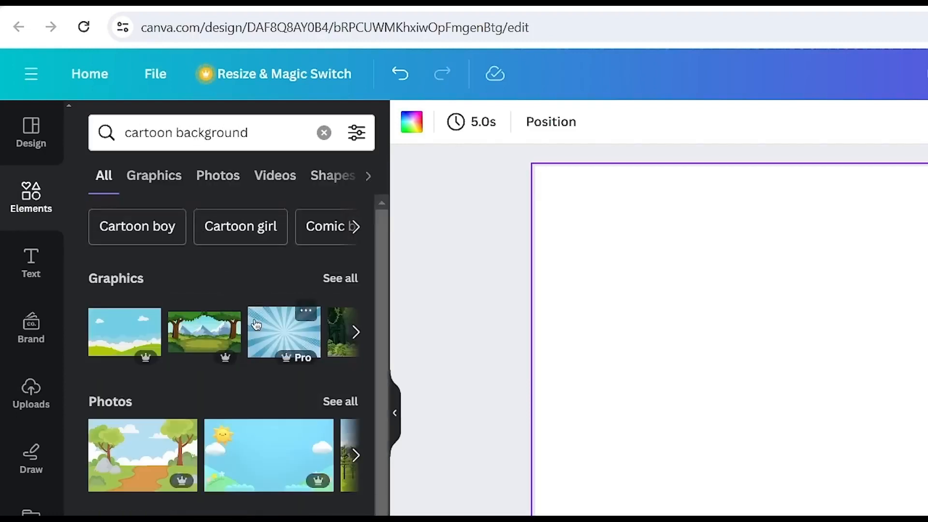
{"action": "left_click", "coordinate": [343, 279]}
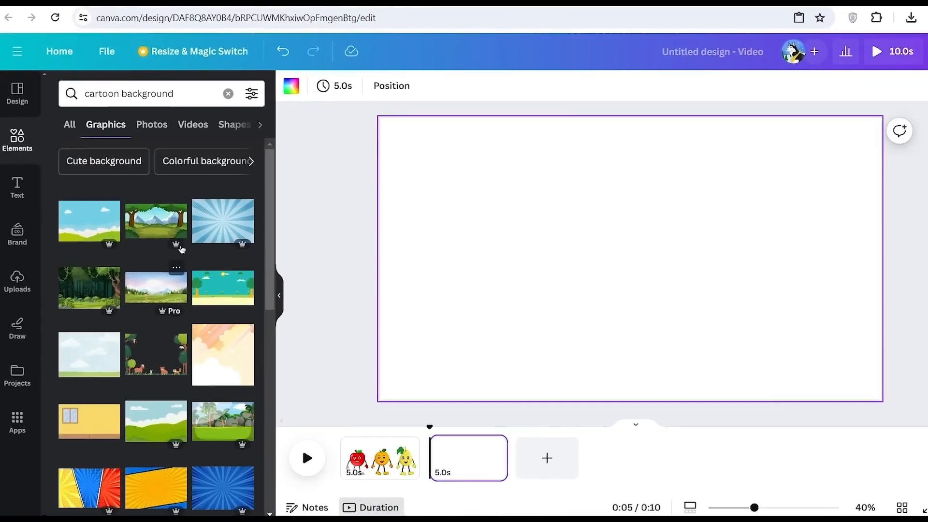
Add the blue sky and green hills graphic to the second page, enlarged and positioned to cover the page
{"action": "left_click", "coordinate": [89, 220]}
{"action": "left_click_drag", "start_coordinate": [799, 373], "coordinate": [899, 390]}
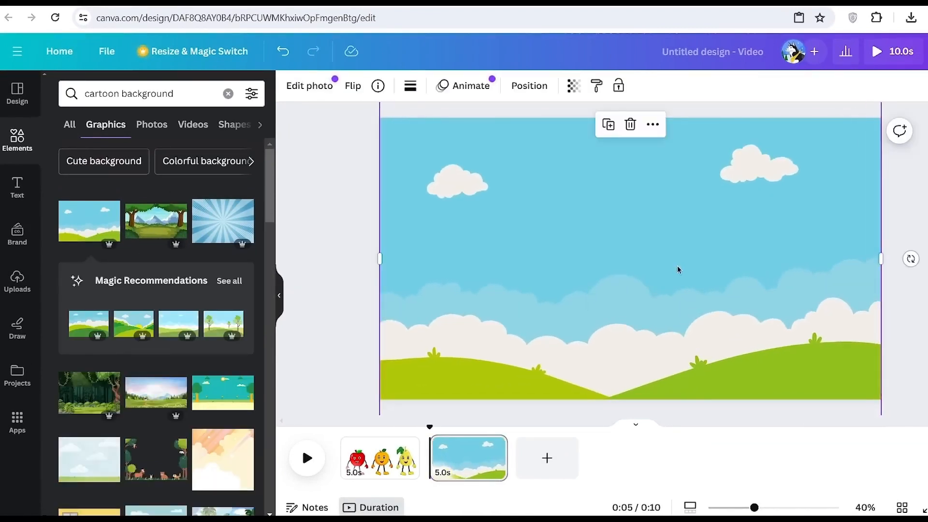
{"action": "left_click_drag", "start_coordinate": [679, 287], "coordinate": [691, 267]}
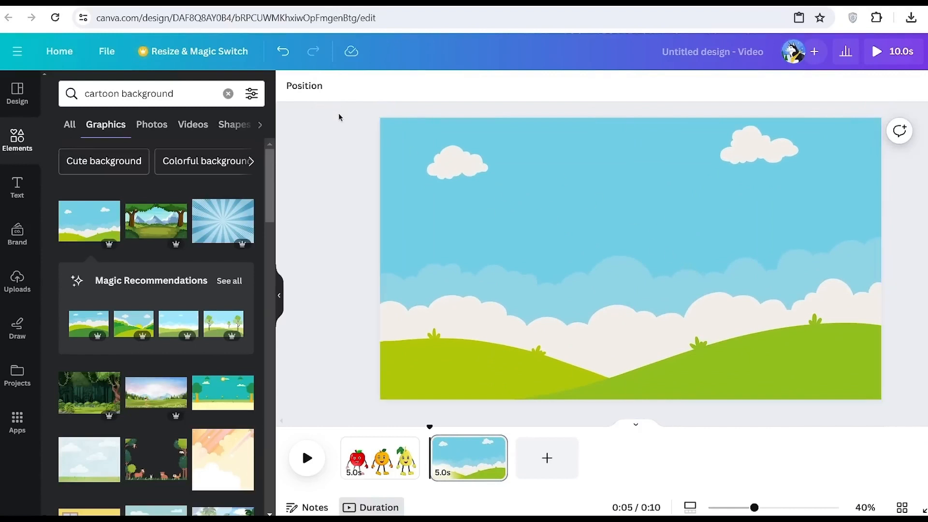
Set the background image's brightness to 6
{"action": "left_click", "coordinate": [467, 193]}
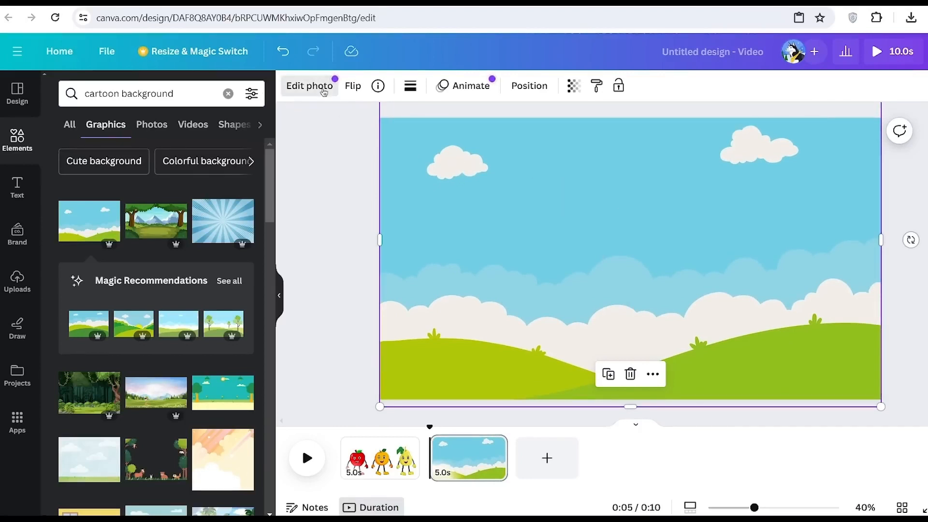
{"action": "left_click", "coordinate": [311, 88]}
{"action": "left_click", "coordinate": [149, 100]}
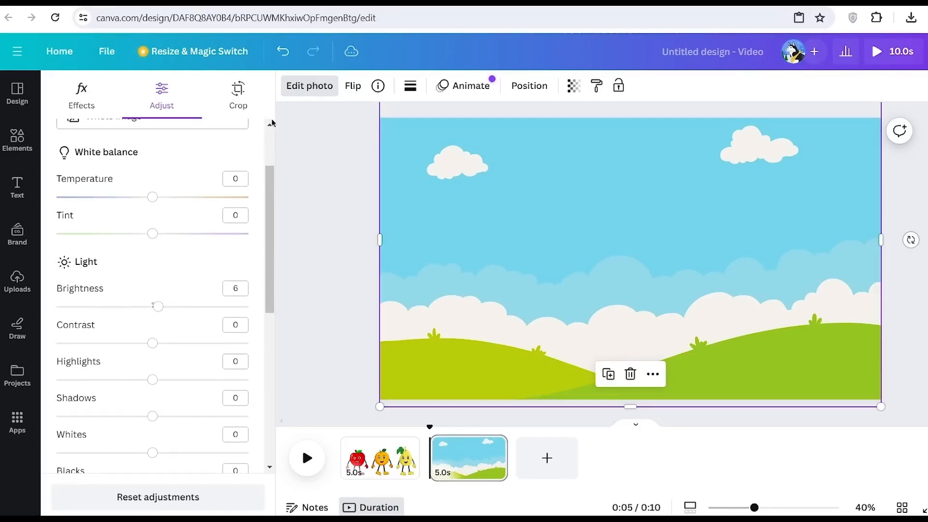
{"action": "left_click", "coordinate": [575, 290]}
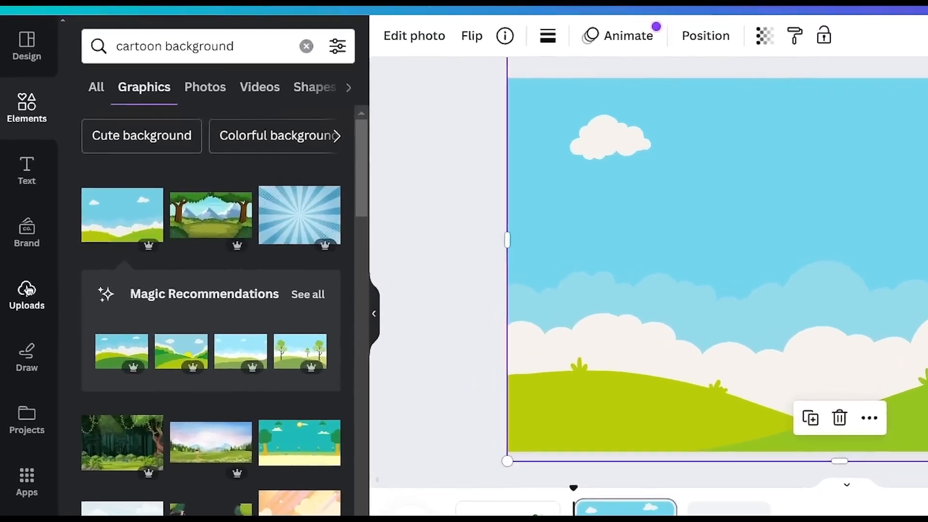
Place the uploaded 3.8-second waving orange video on the second page over the hills background and enlarge it
{"action": "left_click", "coordinate": [17, 279]}
{"action": "left_click", "coordinate": [223, 174]}
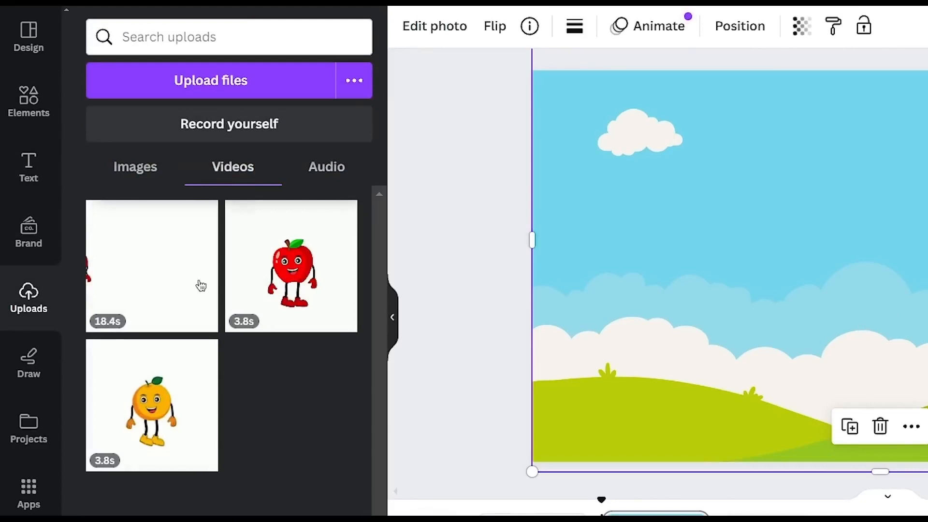
{"action": "left_click_drag", "start_coordinate": [193, 367], "coordinate": [615, 353]}
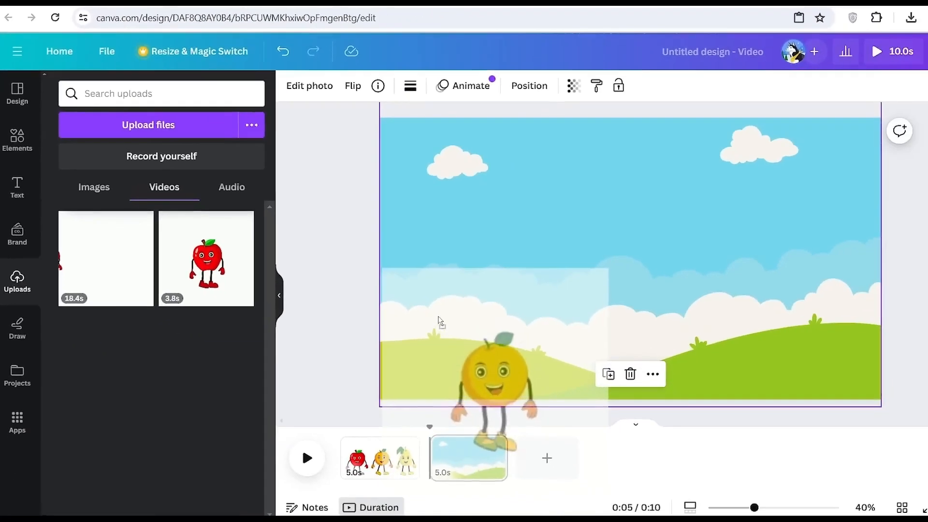
{"action": "left_click_drag", "start_coordinate": [441, 321], "coordinate": [437, 314]}
{"action": "left_click", "coordinate": [495, 330]}
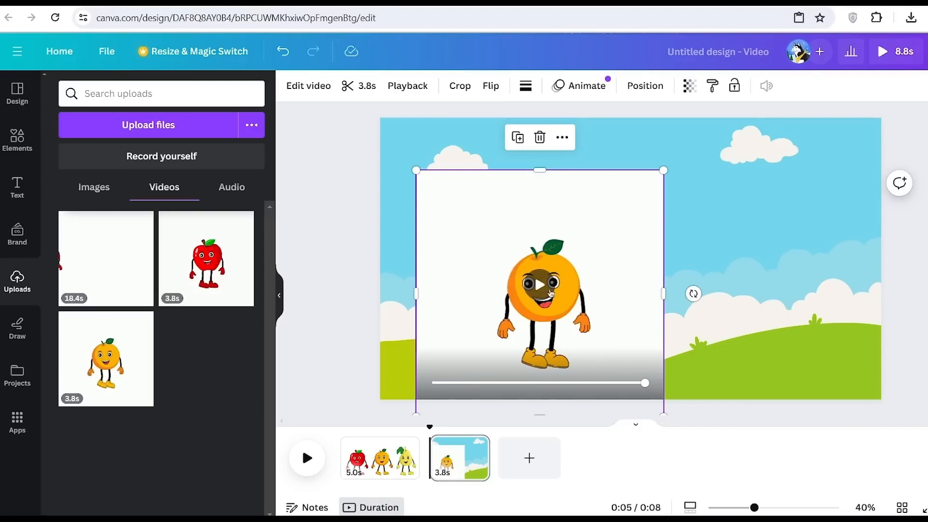
Preview the orange video and remove its white background with Background Remover
{"action": "left_click", "coordinate": [550, 293]}
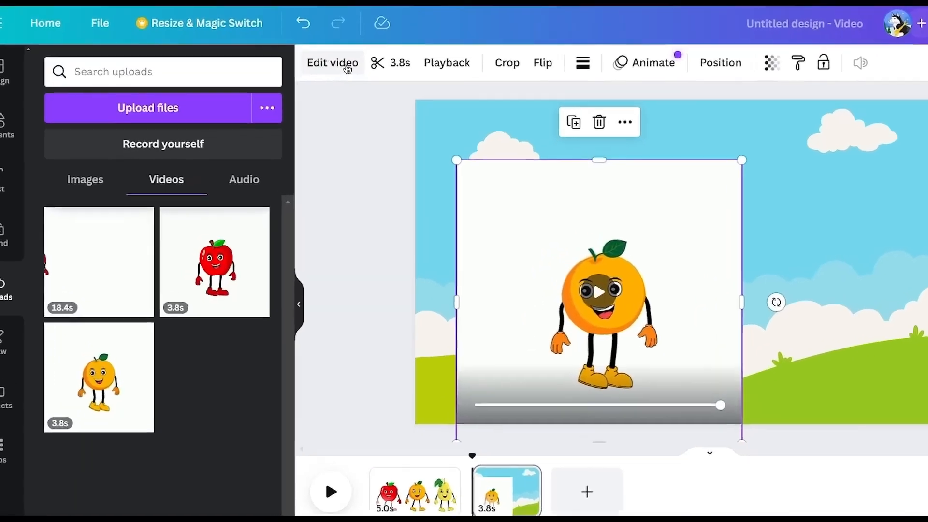
{"action": "left_click", "coordinate": [314, 87]}
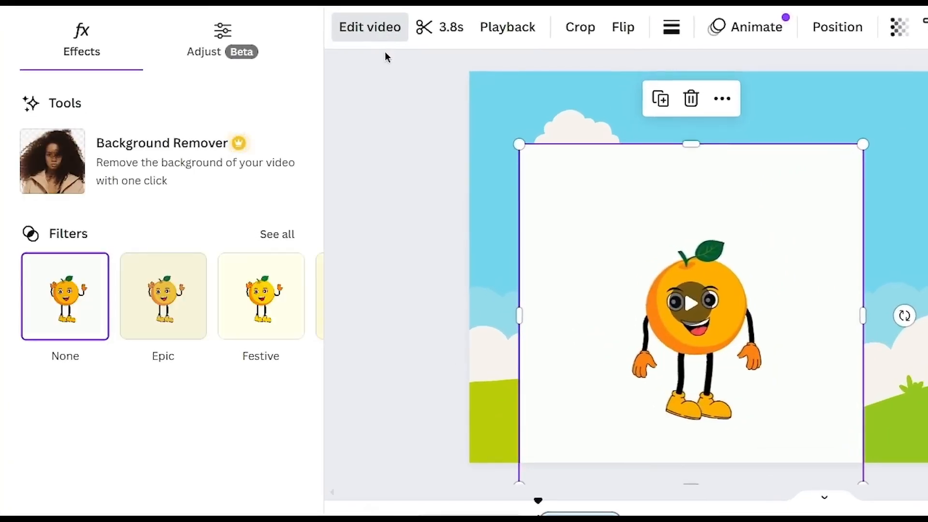
{"action": "left_click", "coordinate": [215, 153]}
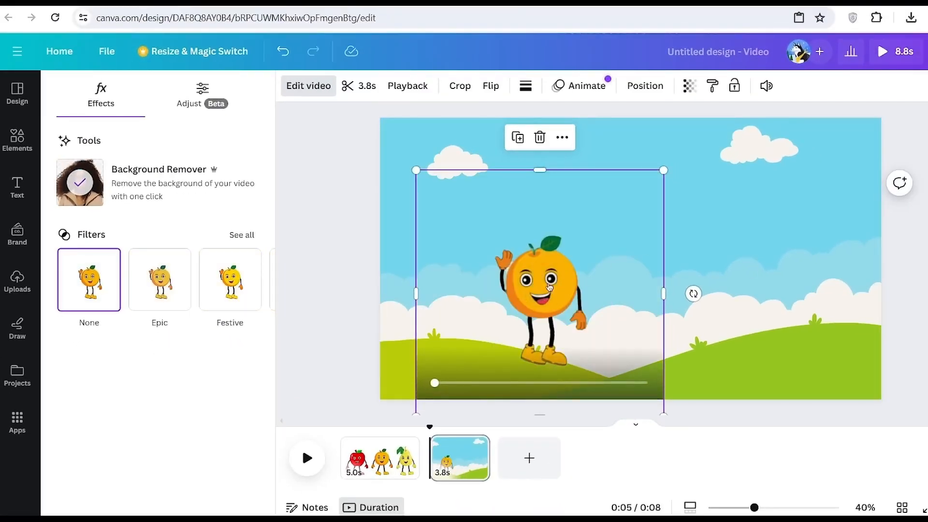
Reposition the orange character on the left hill of the scene and preview its waving animation
{"action": "left_click", "coordinate": [550, 288]}
{"action": "left_click_drag", "start_coordinate": [568, 317], "coordinate": [592, 297]}
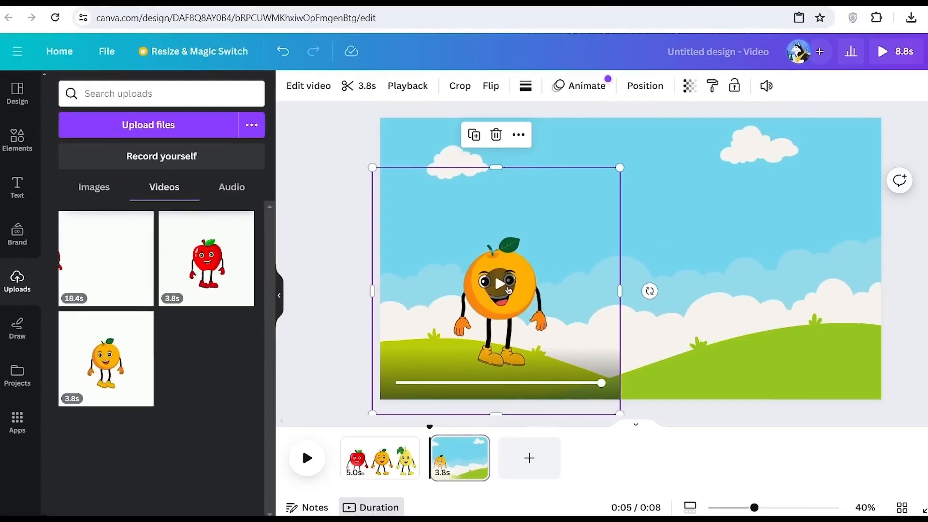
{"action": "left_click", "coordinate": [508, 289]}
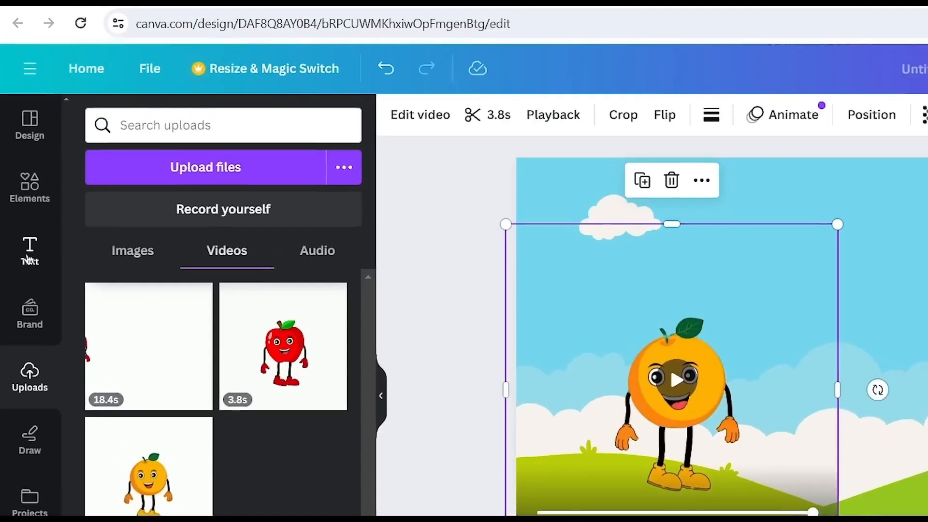
Add a heading reading "Hi can you gues what fruit i am?" to the second page, scale it down and place it above the orange character
{"action": "left_click", "coordinate": [16, 190]}
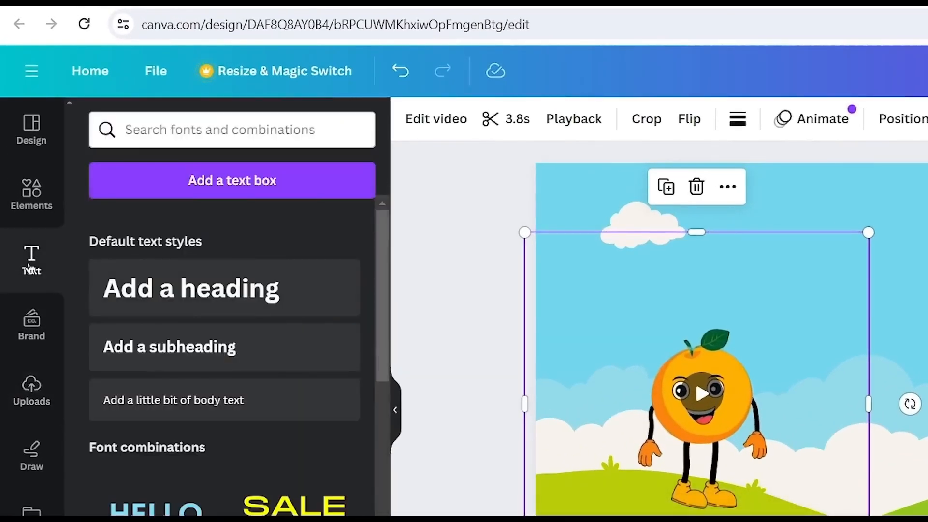
{"action": "left_click", "coordinate": [254, 291]}
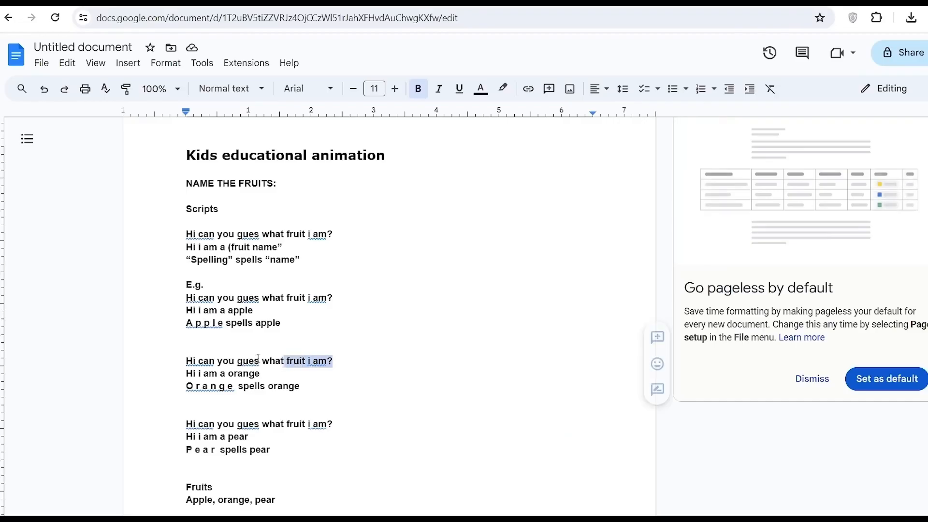
{"action": "left_click_drag", "start_coordinate": [286, 361], "coordinate": [186, 352]}
{"action": "key", "text": "ctrl+c"}
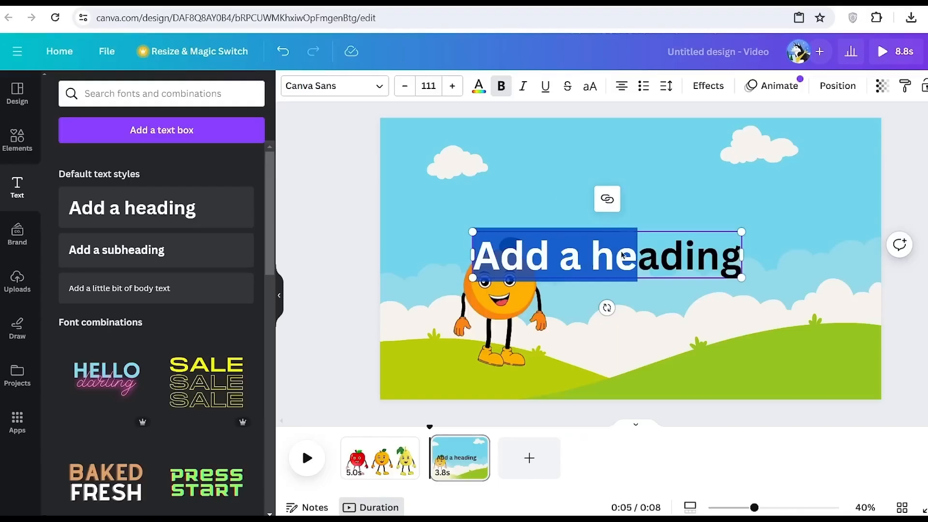
{"action": "triple_click", "coordinate": [628, 263]}
{"action": "key", "text": "ctrl+v"}
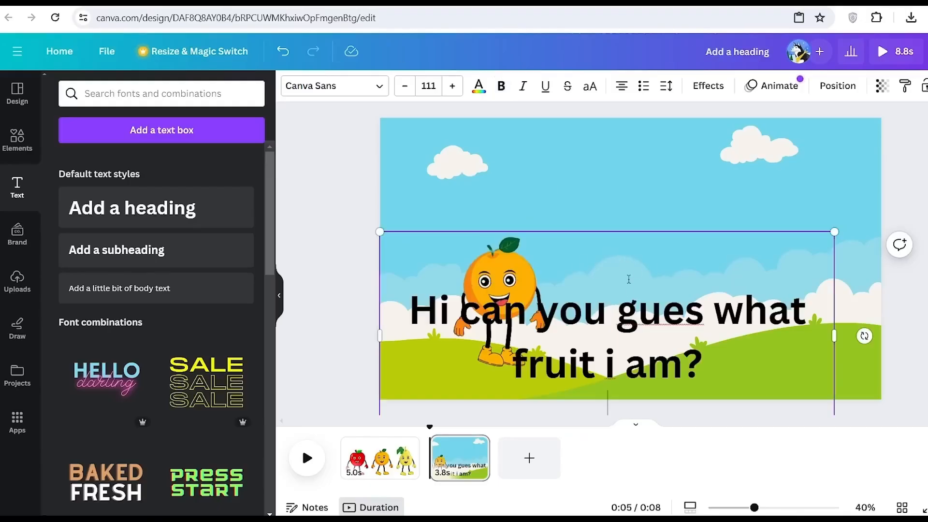
{"action": "left_click_drag", "start_coordinate": [833, 232], "coordinate": [748, 269]}
{"action": "left_click_drag", "start_coordinate": [558, 329], "coordinate": [625, 145]}
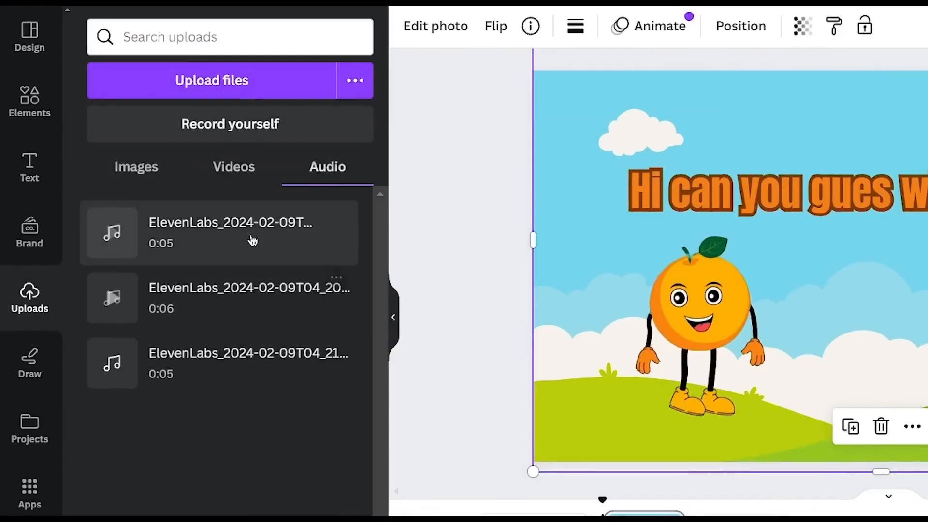
Preview the 6-second ElevenLabs voiceover and add it to the timeline beneath the second page
{"action": "left_click", "coordinate": [77, 283]}
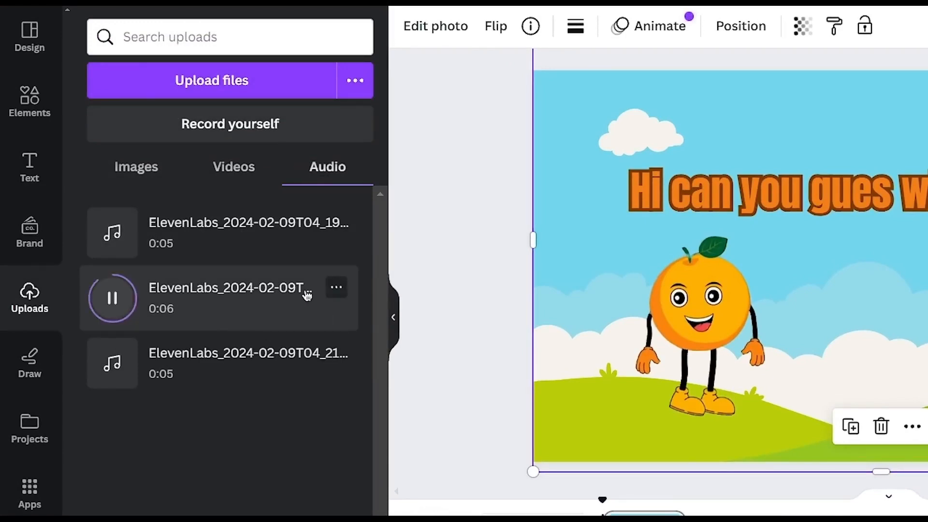
{"action": "left_click_drag", "start_coordinate": [306, 294], "coordinate": [526, 443]}
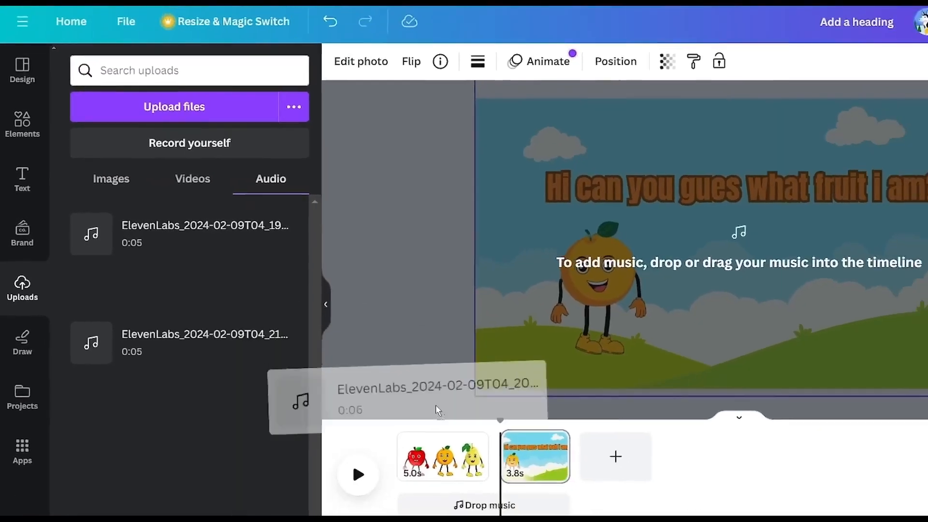
{"action": "left_click_drag", "start_coordinate": [437, 410], "coordinate": [561, 507]}
{"action": "left_click", "coordinate": [554, 467]}
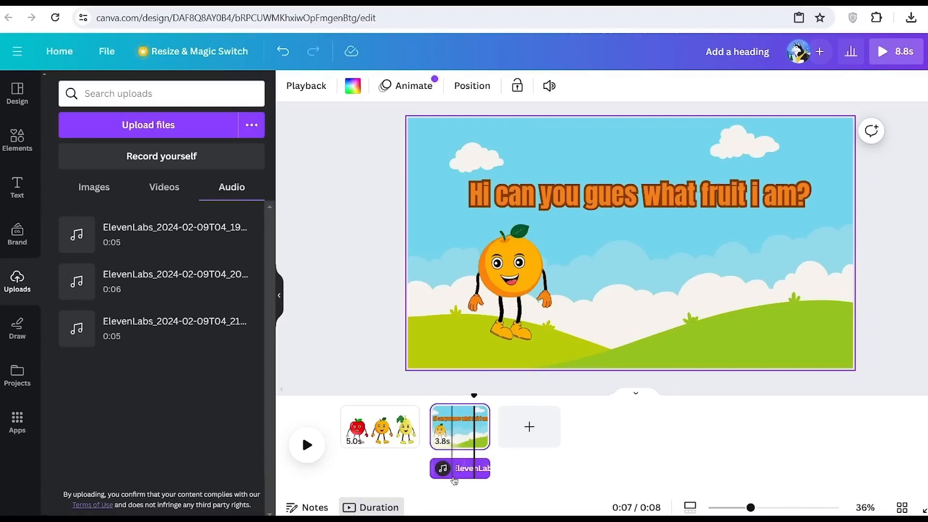
Split the voiceover track partway through the second page and adjust its second segment
{"action": "right_click", "coordinate": [461, 469]}
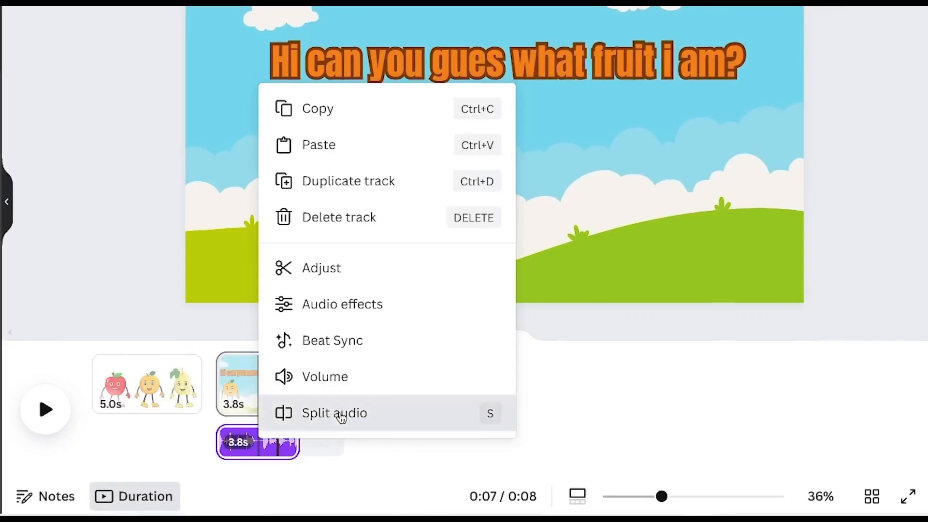
{"action": "left_click", "coordinate": [315, 412]}
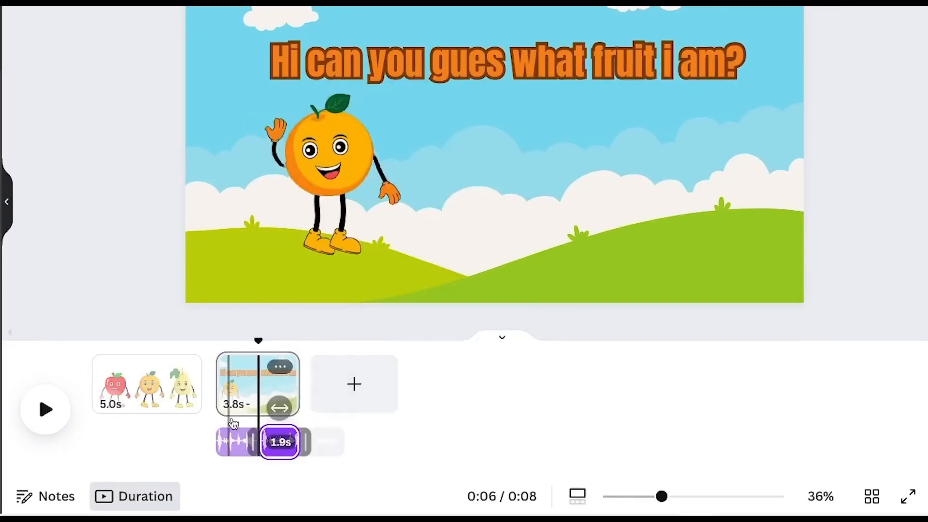
{"action": "left_click_drag", "start_coordinate": [281, 442], "coordinate": [284, 441]}
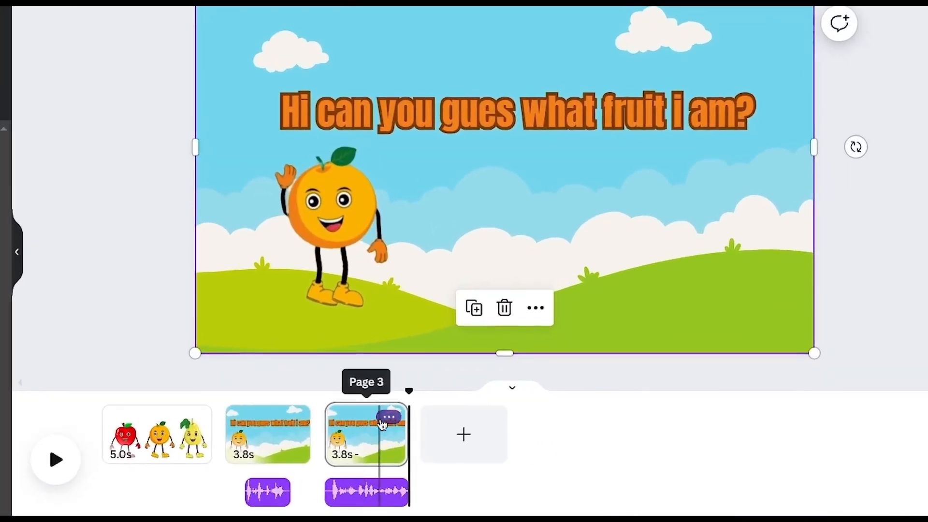
Duplicate the third page and delete the orange character video from the copy
{"action": "left_click", "coordinate": [386, 417]}
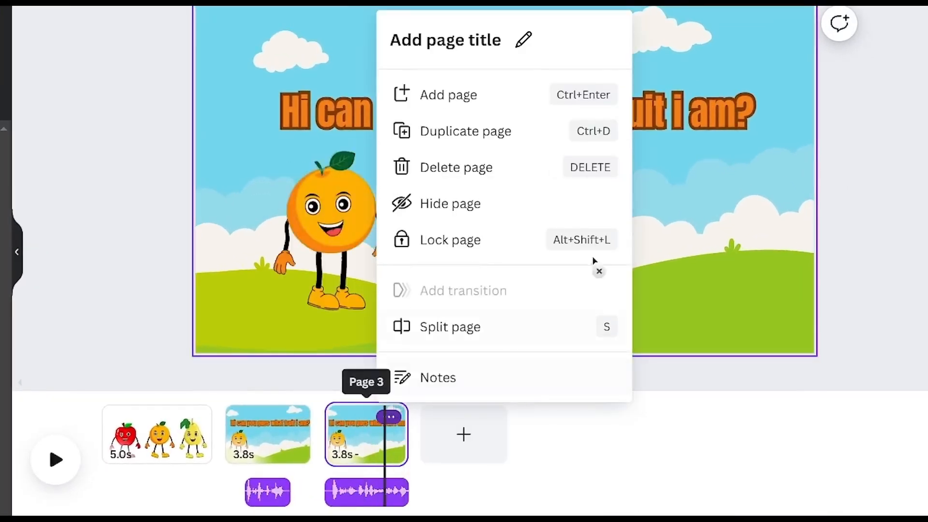
{"action": "left_click", "coordinate": [499, 137]}
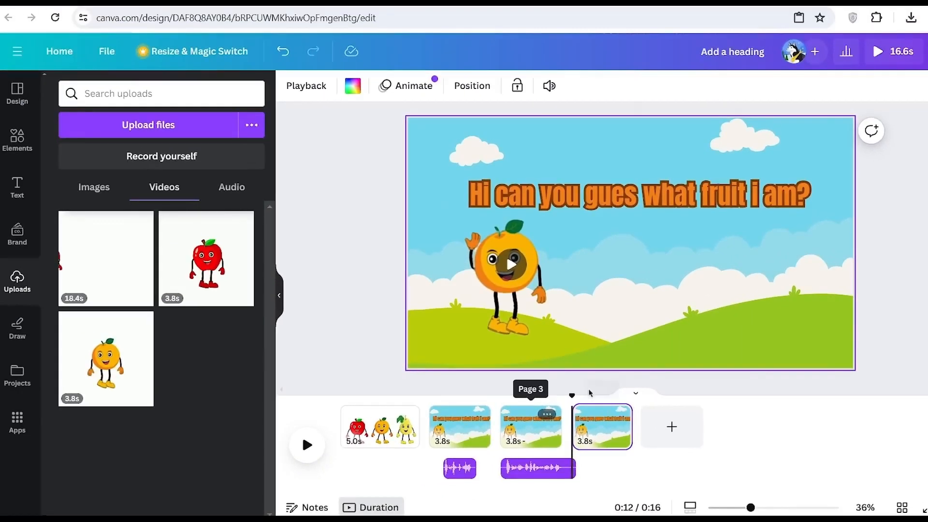
{"action": "left_click", "coordinate": [607, 395]}
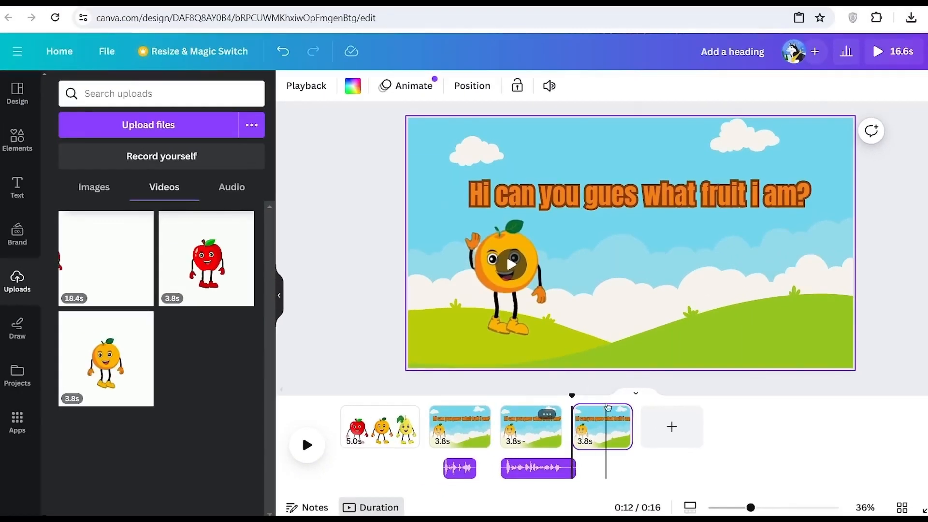
{"action": "left_click", "coordinate": [517, 278]}
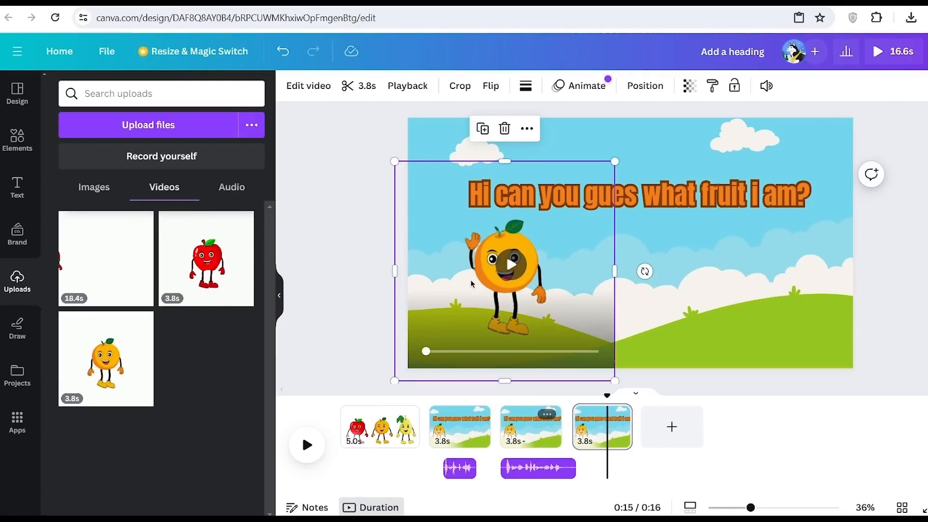
{"action": "key", "text": "Delete"}
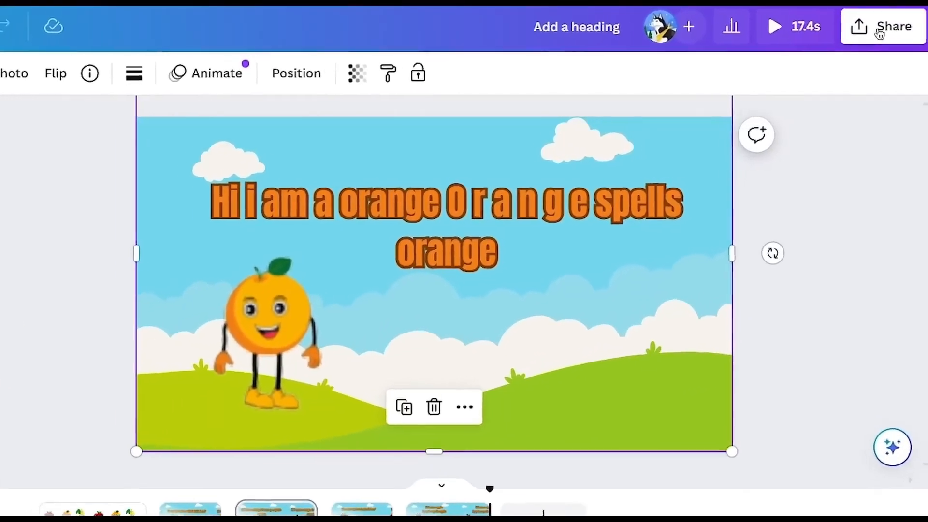
Download the finished fruit design as an MP4 video
{"action": "left_click", "coordinate": [875, 28]}
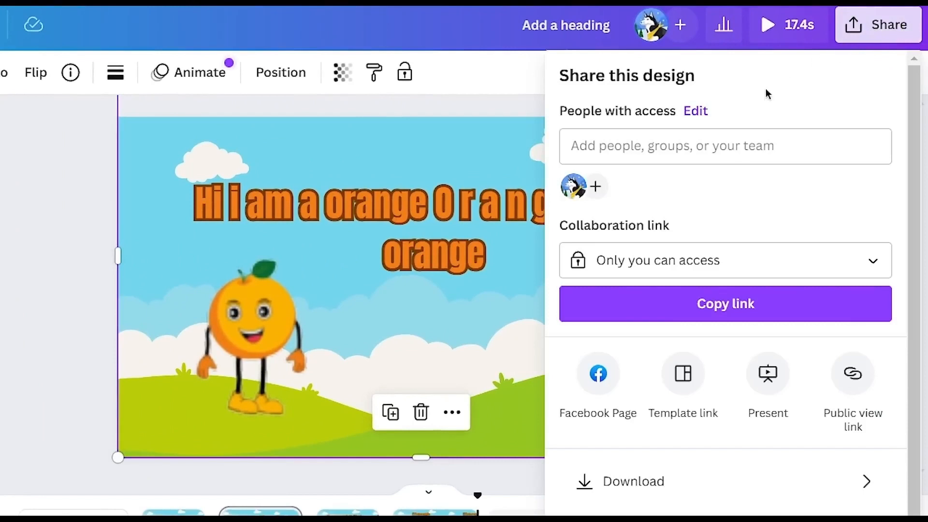
{"action": "left_click", "coordinate": [779, 498]}
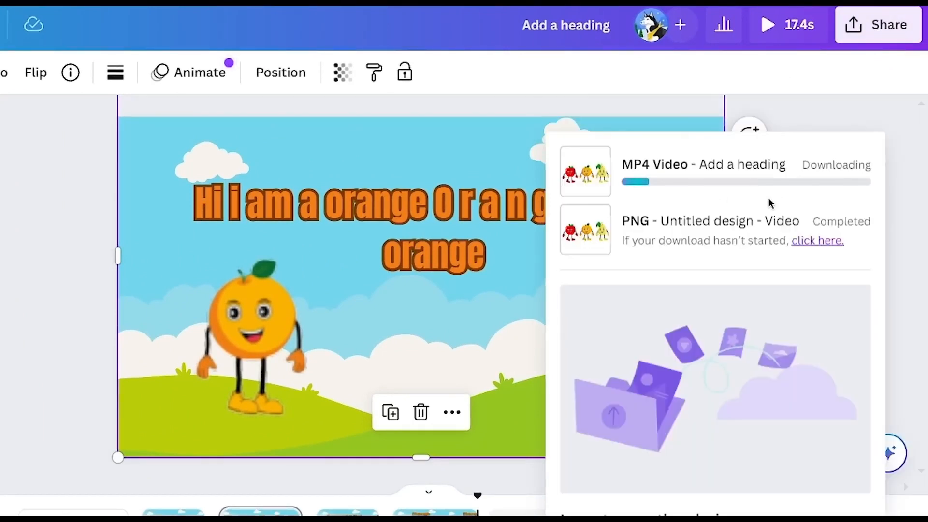